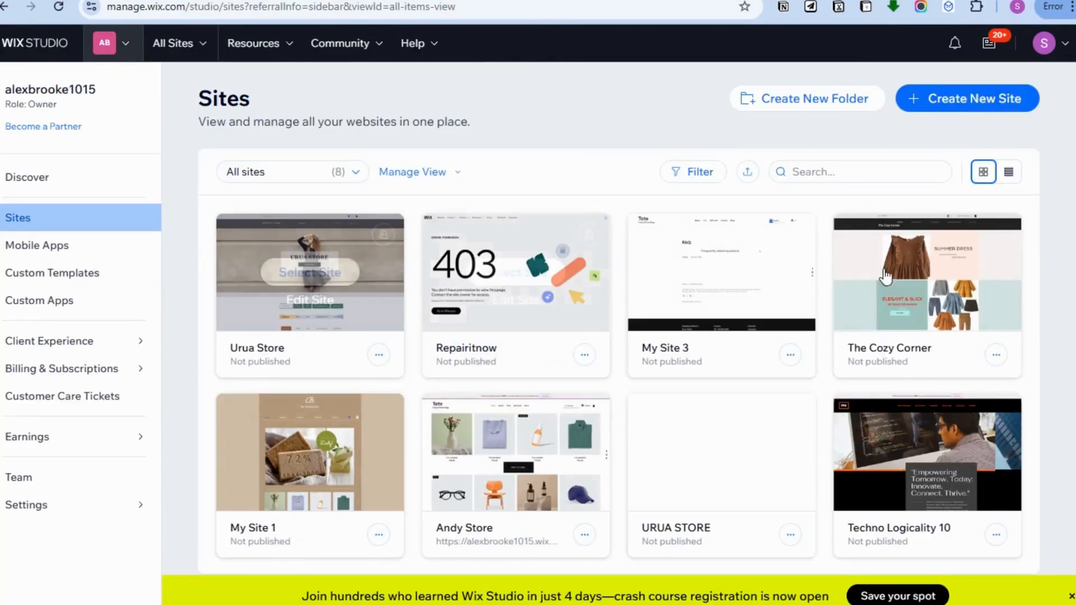
- Open the Urua Store site from the Sites overview for editing
{"action": "scroll", "coordinate": [665, 392], "scroll_direction": "down", "scroll_amount": 2}
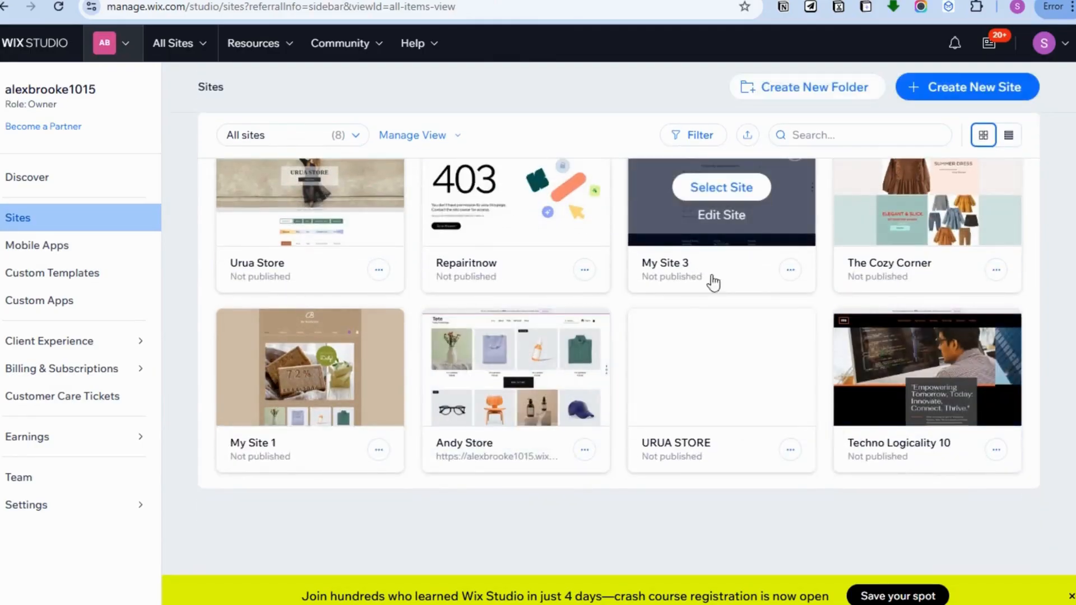
{"action": "left_click", "coordinate": [958, 90]}
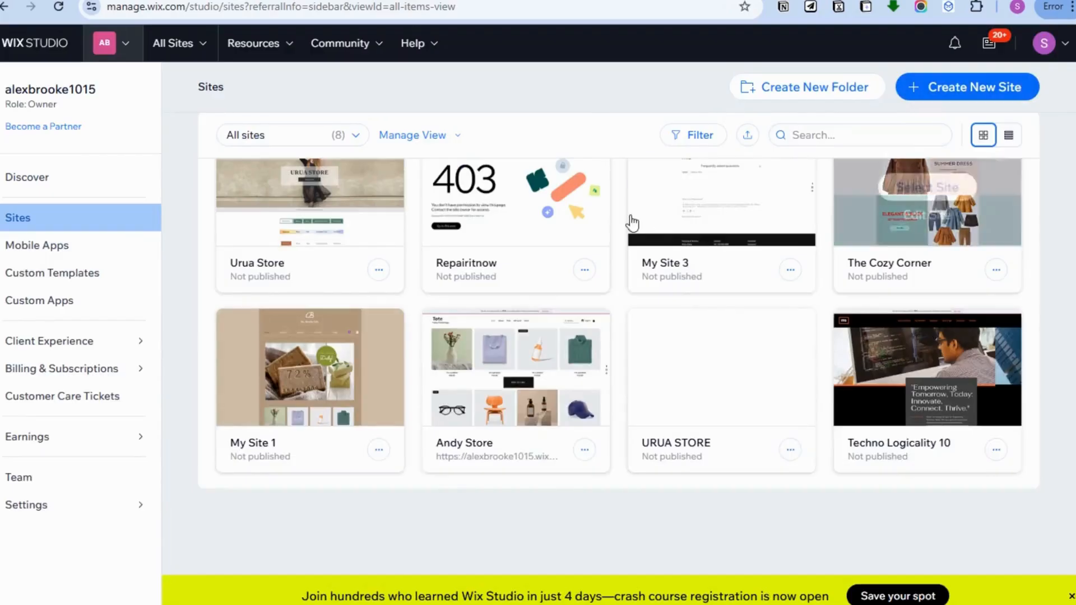
{"action": "mouse_move", "coordinate": [691, 187]}
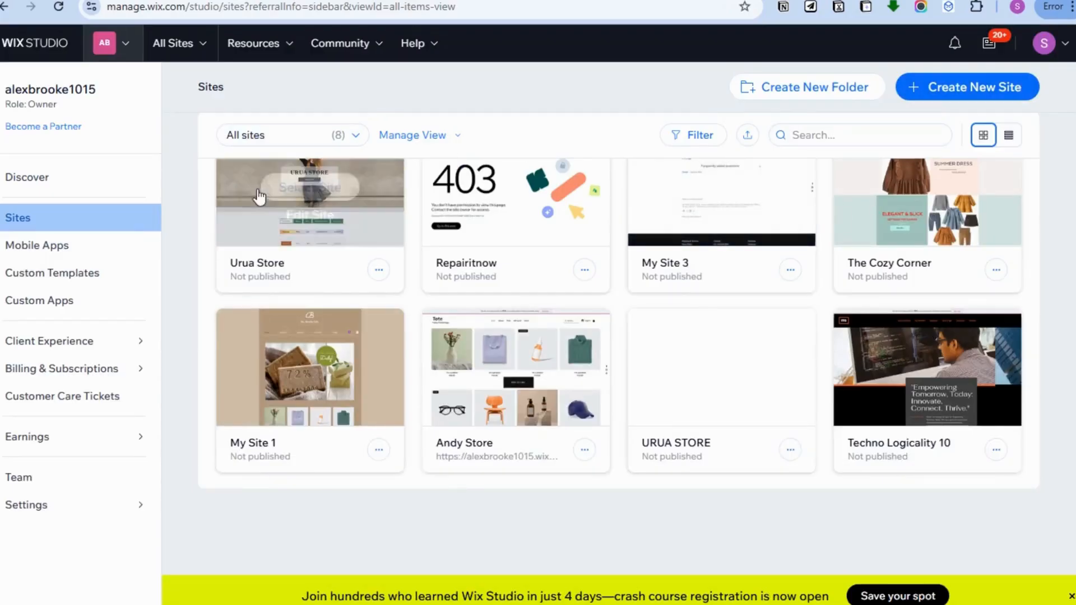
{"action": "mouse_move", "coordinate": [281, 219]}
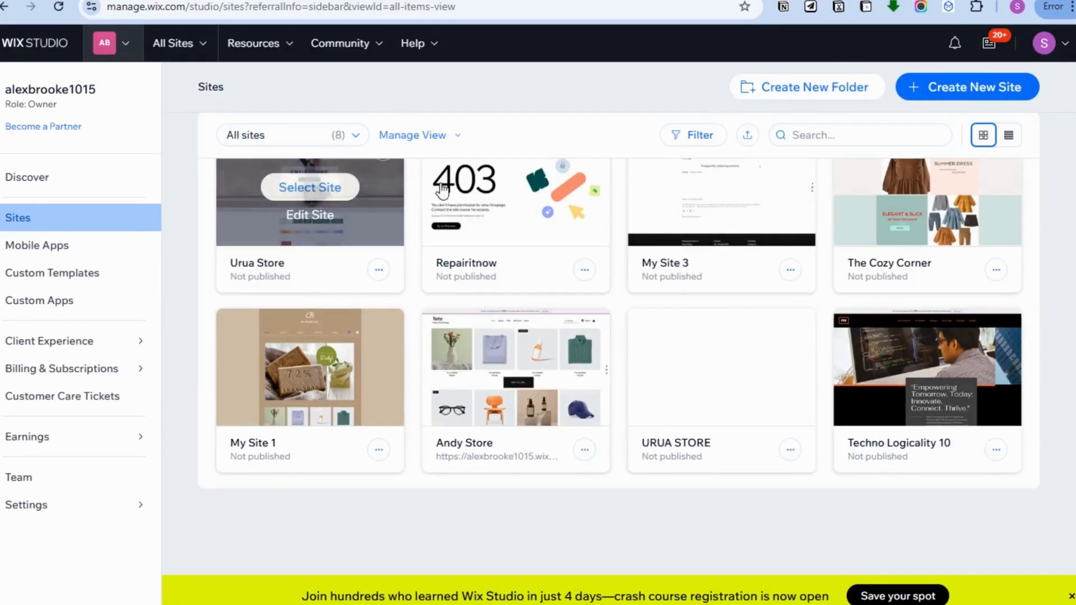
{"action": "left_click", "coordinate": [317, 215]}
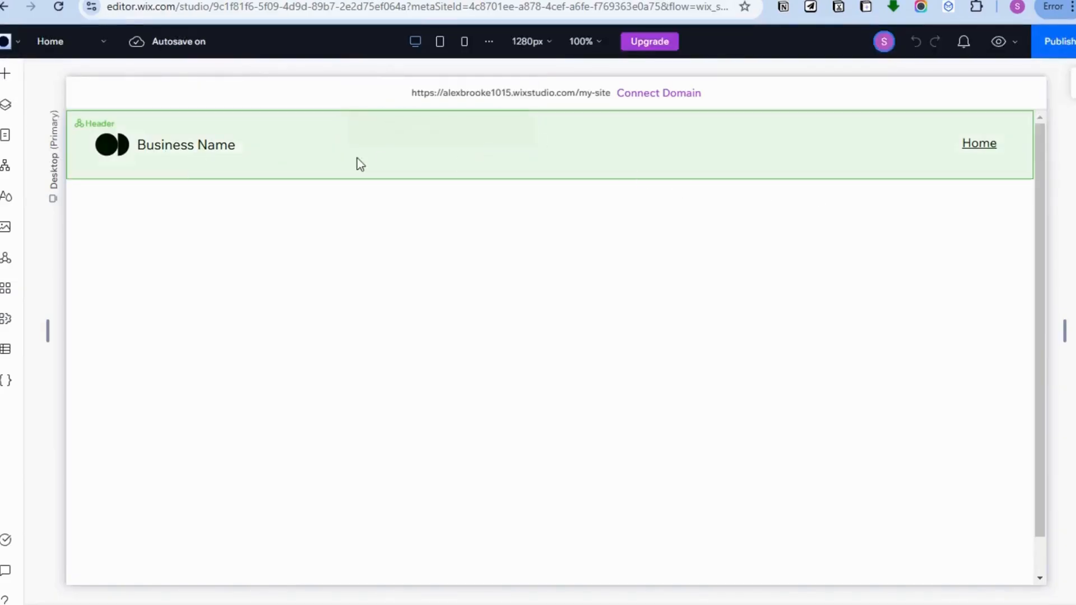
- Delete the stack holding the placeholder logo and the Business Name text from the page header
{"action": "left_click", "coordinate": [187, 140]}
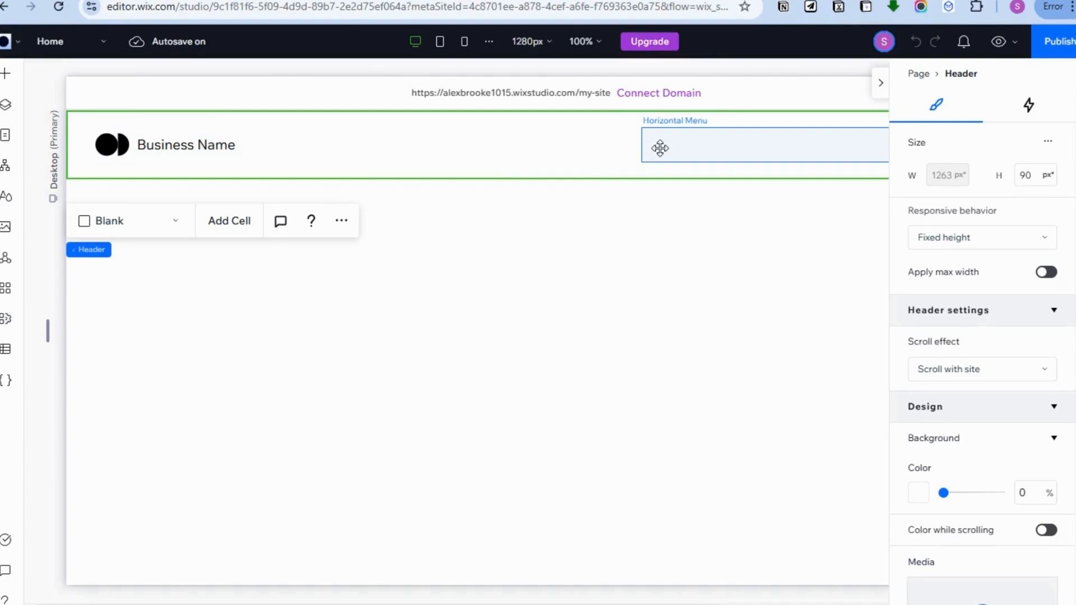
{"action": "left_click", "coordinate": [182, 144]}
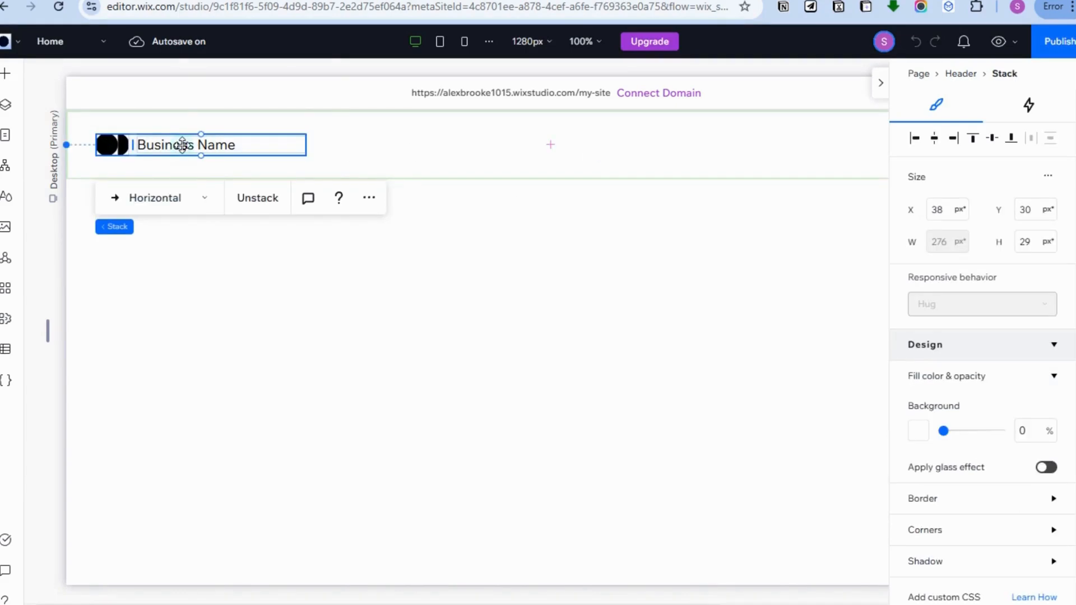
{"action": "right_click", "coordinate": [183, 147]}
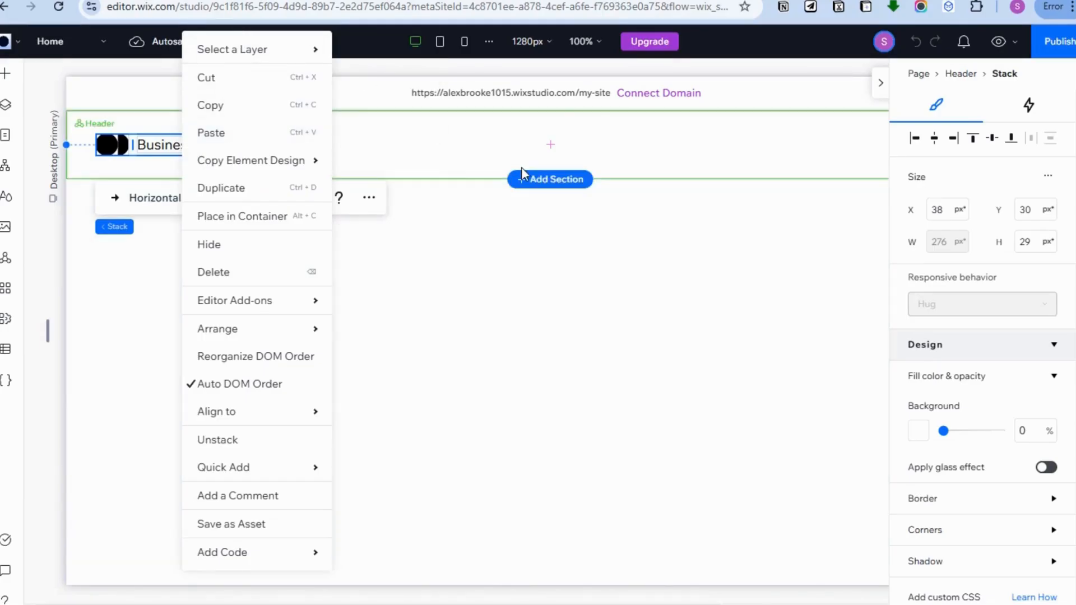
{"action": "left_click", "coordinate": [135, 151]}
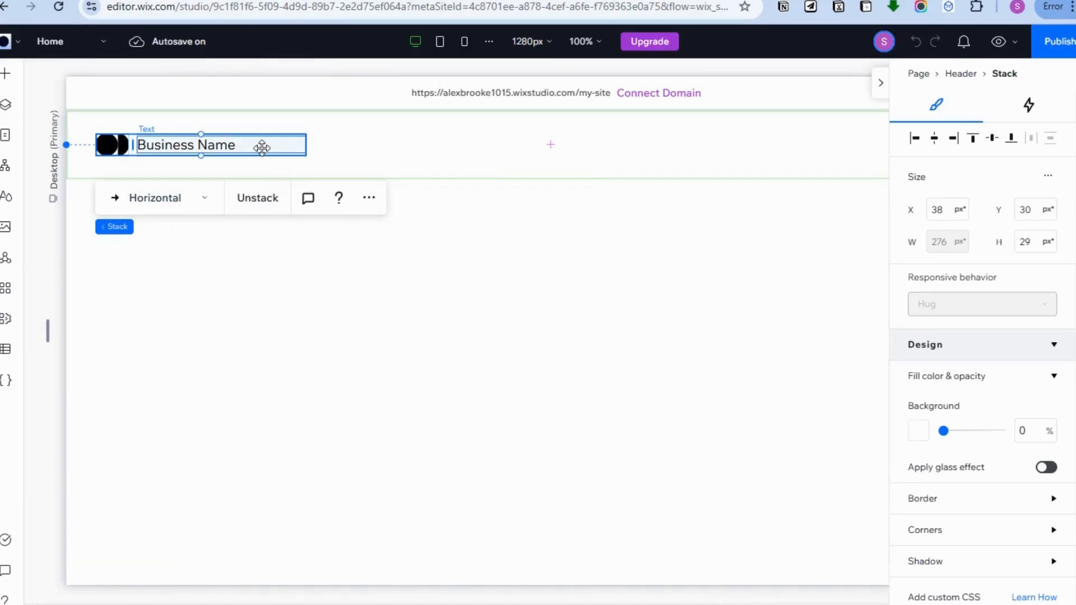
{"action": "key", "text": "Delete"}
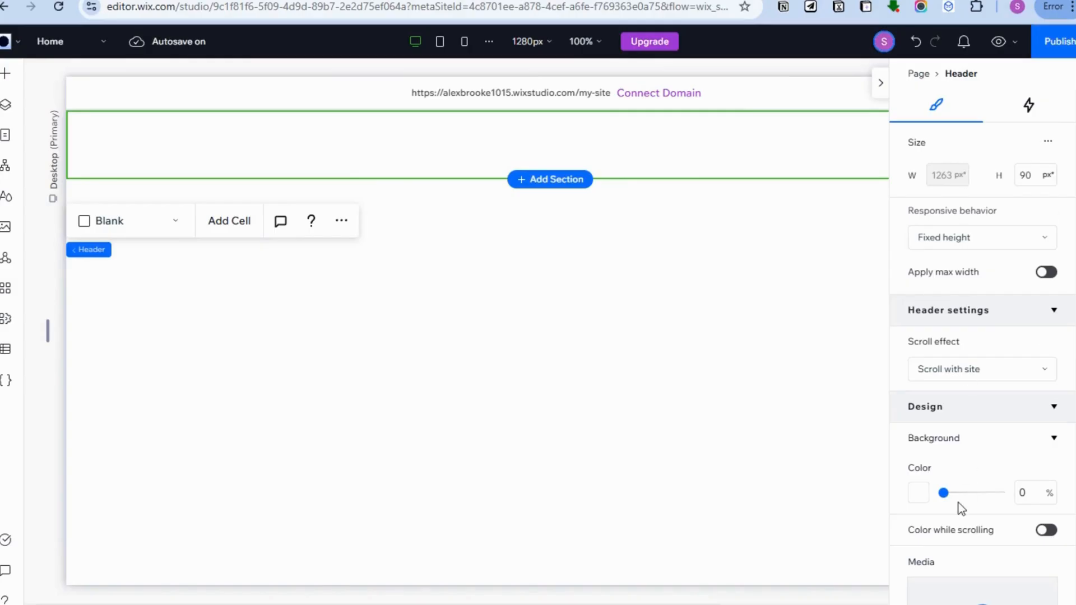
- Set the empty header's padding to 5 px on all four sides
{"action": "scroll", "coordinate": [1028, 543], "scroll_direction": "down", "scroll_amount": 8}
{"action": "scroll", "coordinate": [964, 404], "scroll_direction": "down", "scroll_amount": 5}
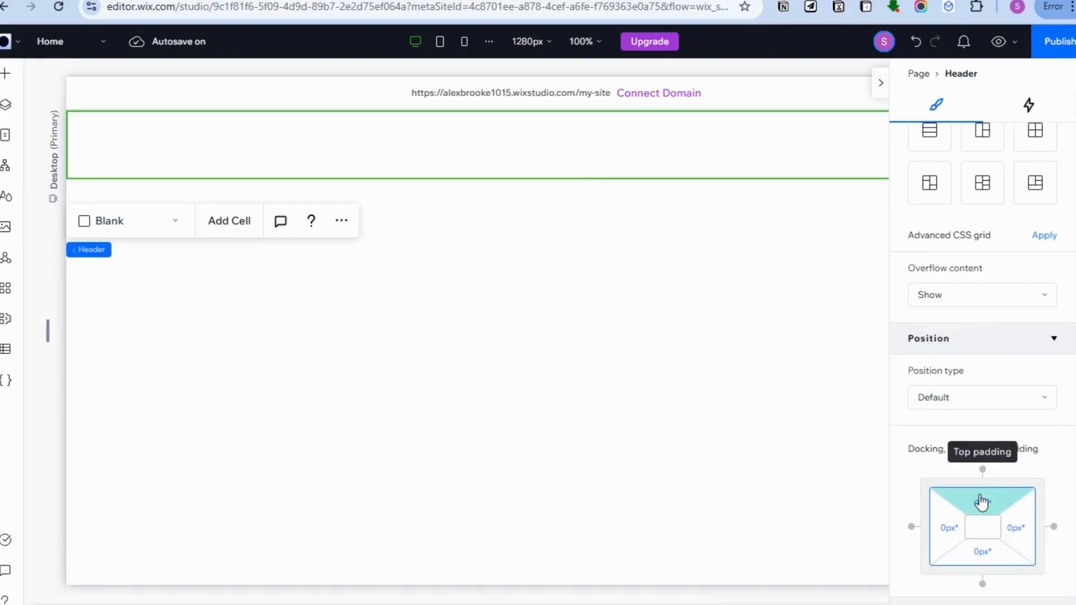
{"action": "left_click", "coordinate": [943, 532]}
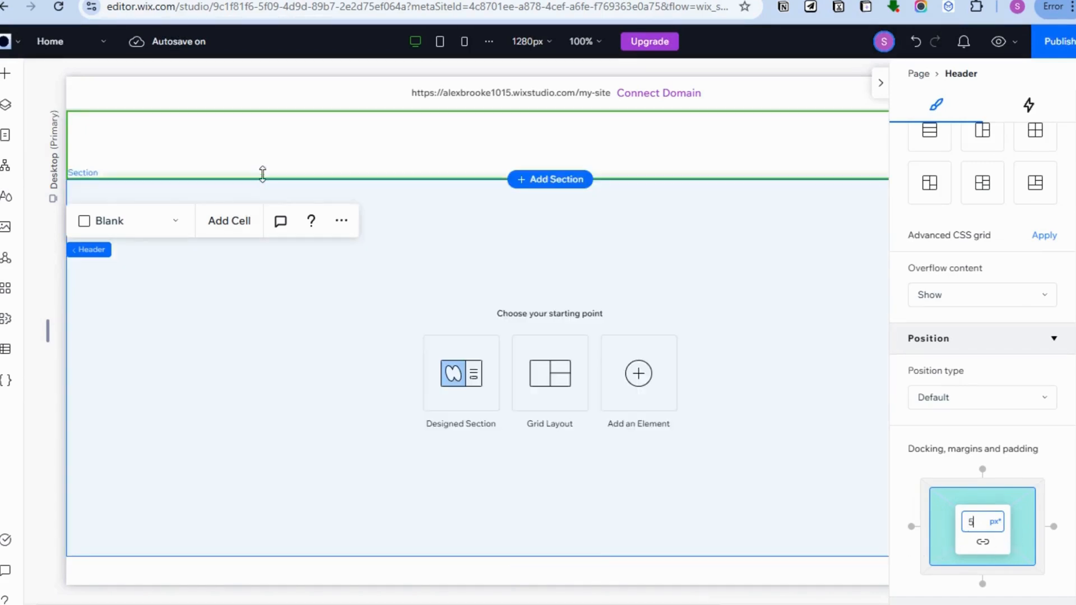
{"action": "left_click", "coordinate": [265, 162]}
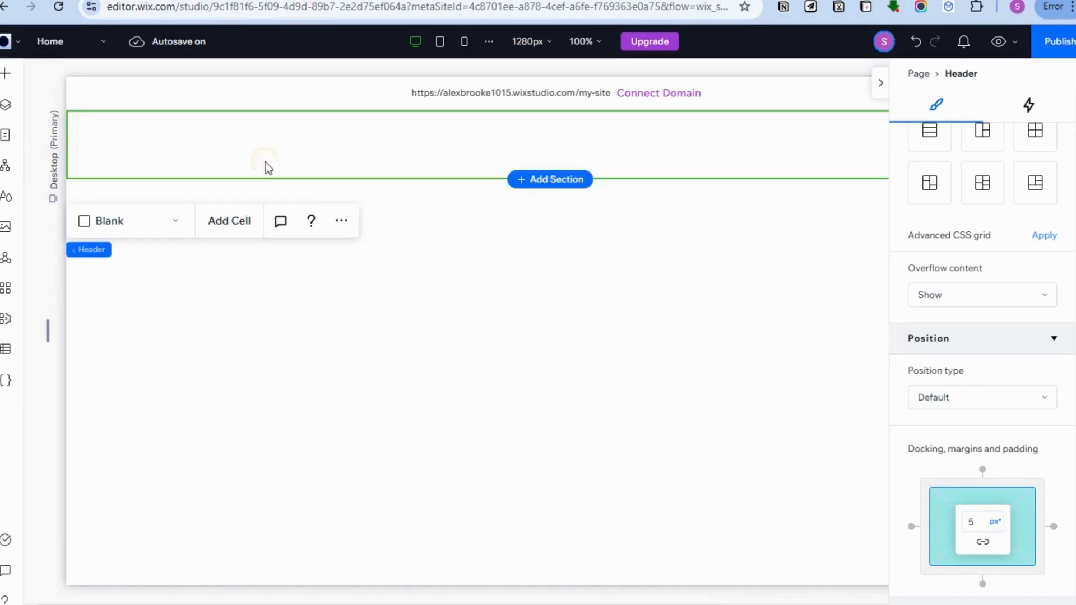
{"action": "left_click", "coordinate": [1062, 509]}
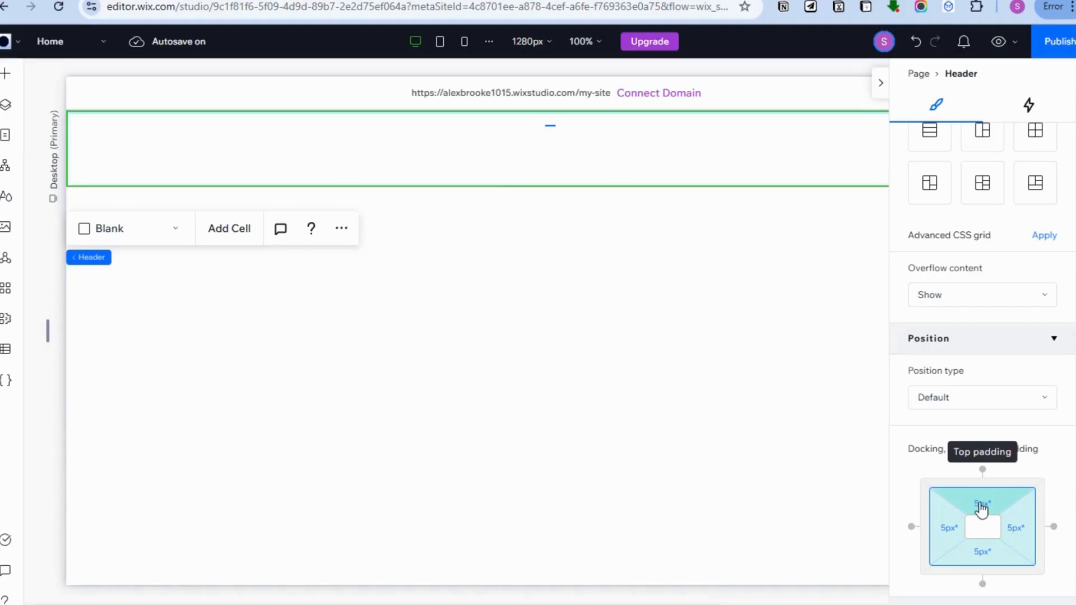
- Set the header's padding to 10 px on all four sides
{"action": "left_click", "coordinate": [939, 539]}
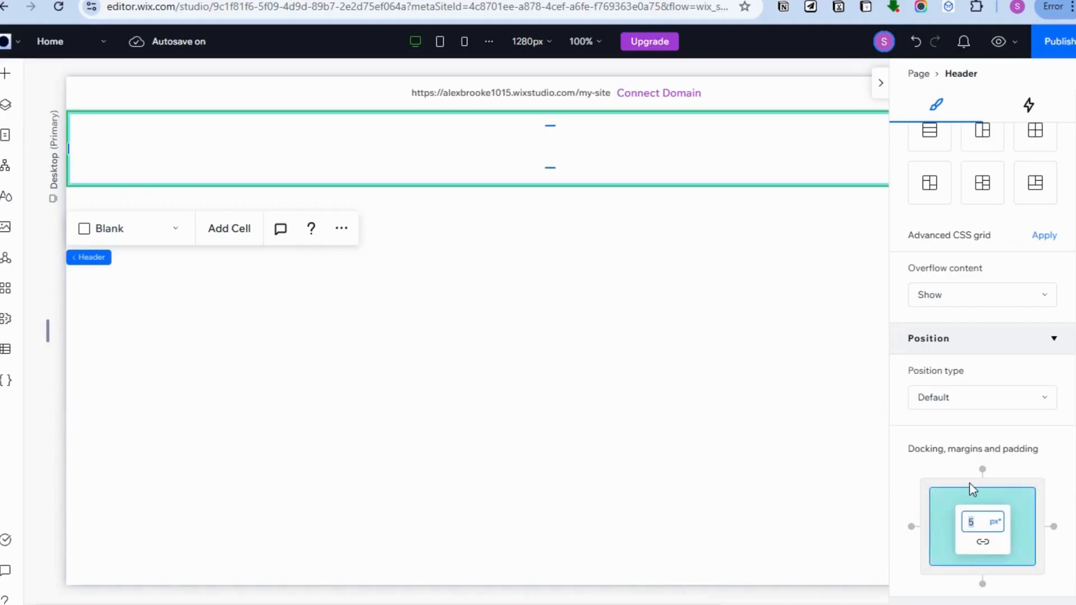
{"action": "type", "text": "10"}
{"action": "left_click", "coordinate": [1055, 465]}
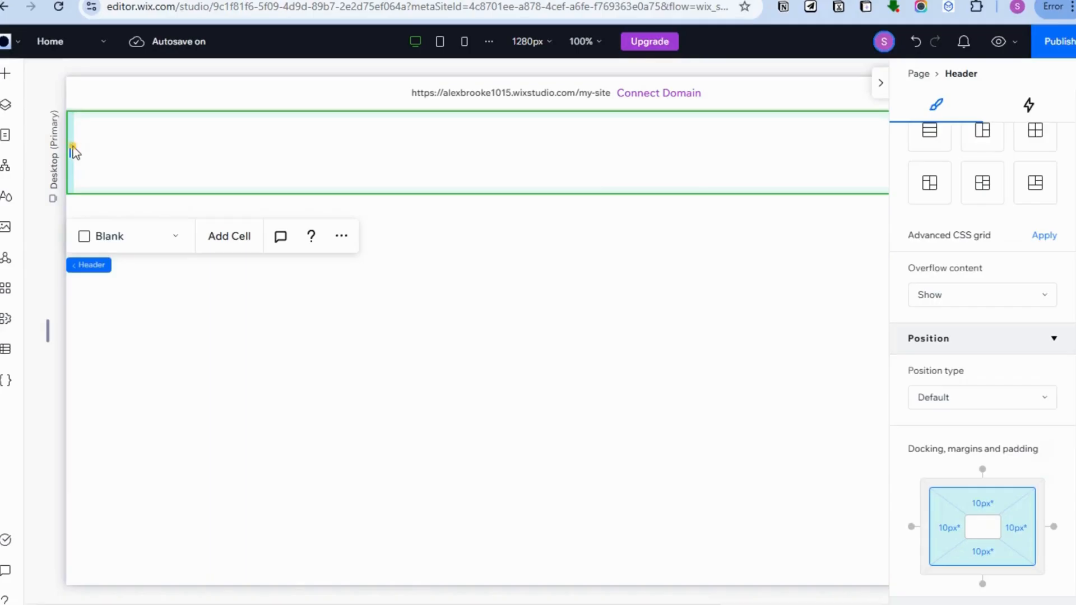
{"action": "left_click", "coordinate": [73, 146]}
{"action": "left_click", "coordinate": [79, 152]}
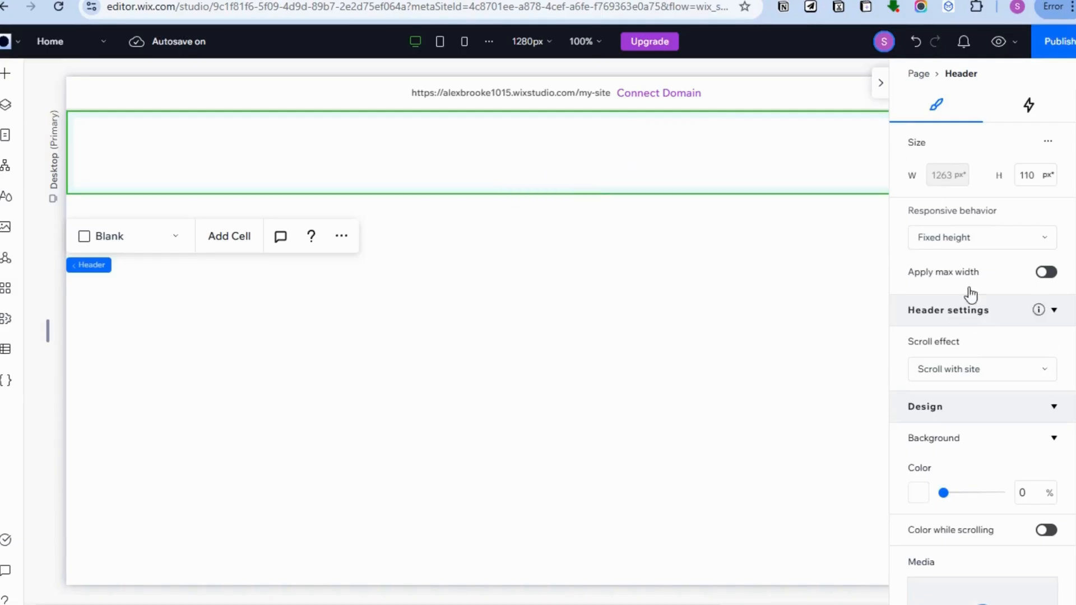
- Review the header's size, scroll effect, background, layout and position settings
{"action": "scroll", "coordinate": [1018, 336], "scroll_direction": "down", "scroll_amount": 5}
{"action": "scroll", "coordinate": [973, 365], "scroll_direction": "down", "scroll_amount": 7}
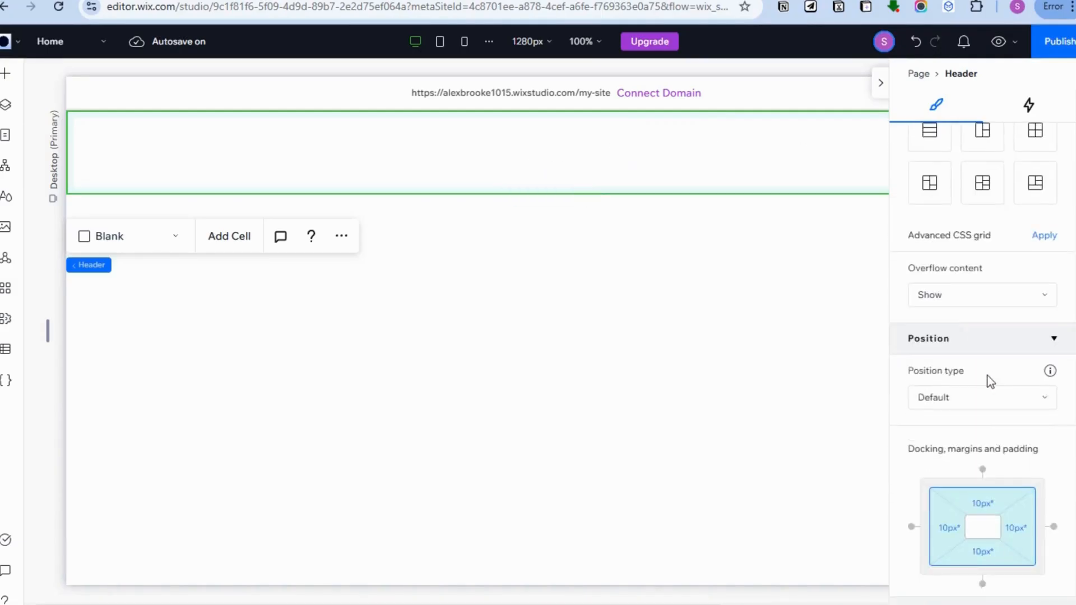
{"action": "scroll", "coordinate": [989, 379], "scroll_direction": "up", "scroll_amount": 7}
{"action": "scroll", "coordinate": [964, 291], "scroll_direction": "up", "scroll_amount": 5}
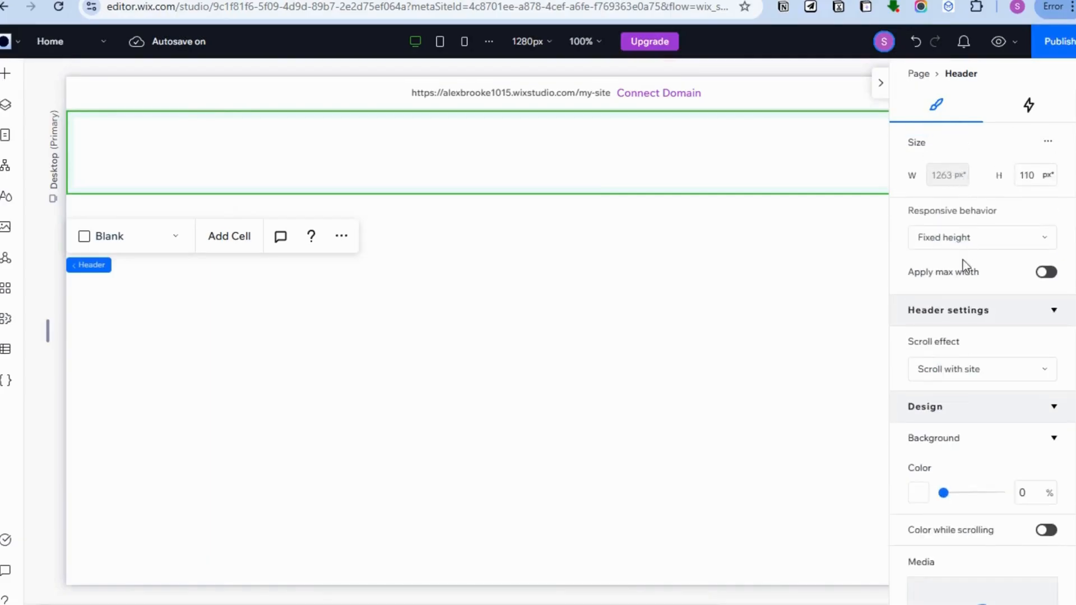
{"action": "scroll", "coordinate": [962, 262], "scroll_direction": "down", "scroll_amount": 2}
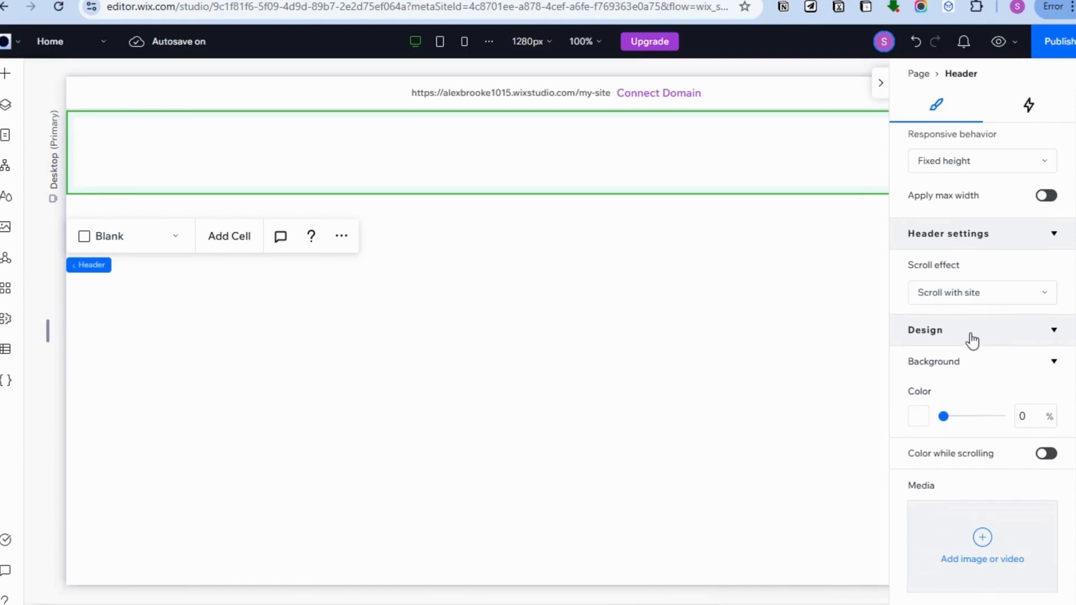
{"action": "scroll", "coordinate": [972, 337], "scroll_direction": "down", "scroll_amount": 4}
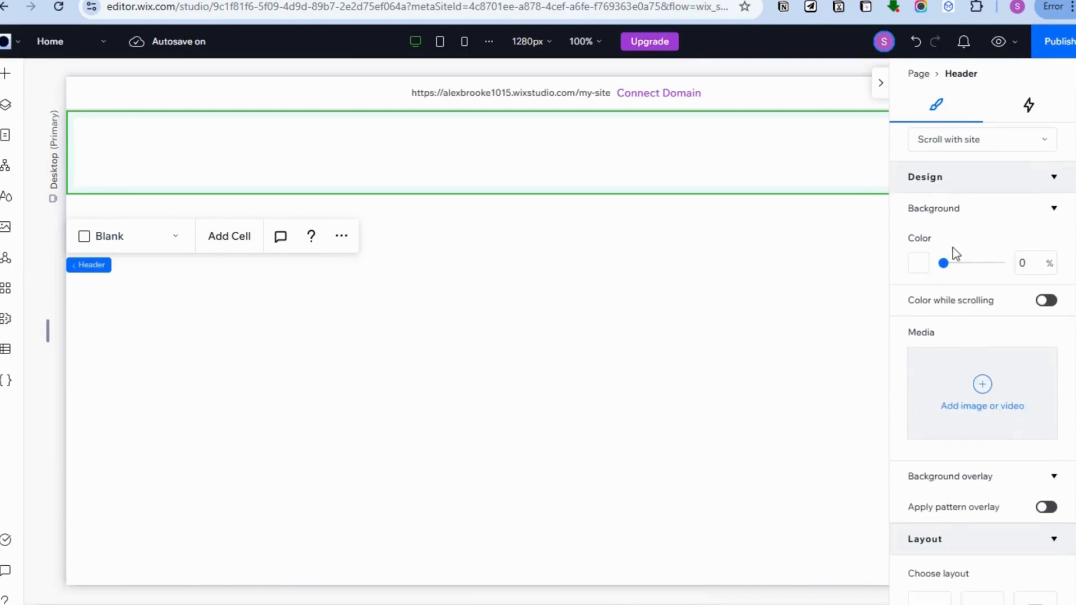
{"action": "scroll", "coordinate": [942, 269], "scroll_direction": "down", "scroll_amount": 2}
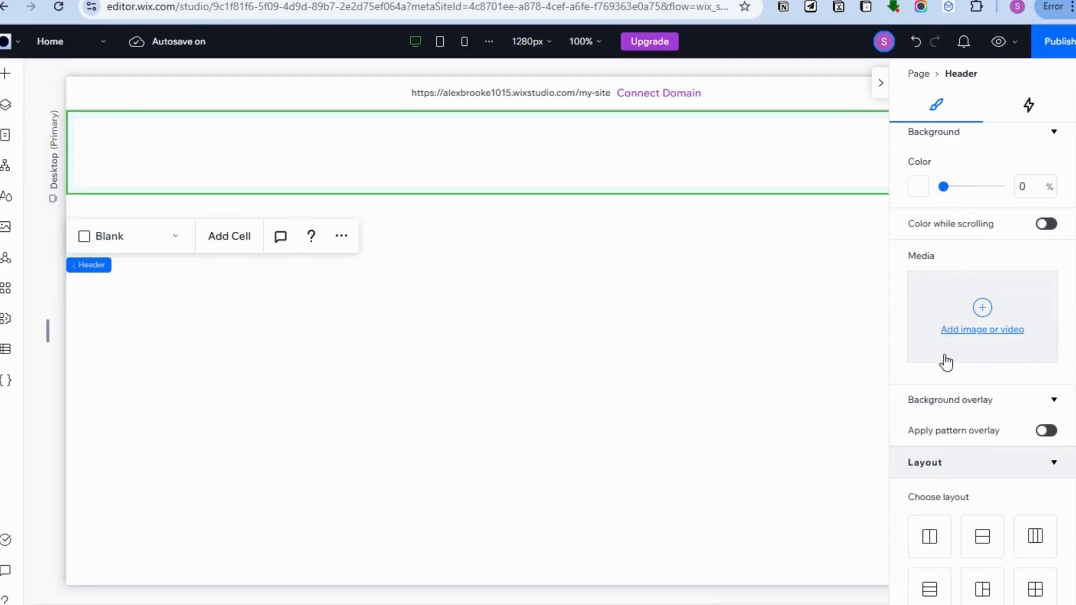
{"action": "scroll", "coordinate": [947, 365], "scroll_direction": "down", "scroll_amount": 5}
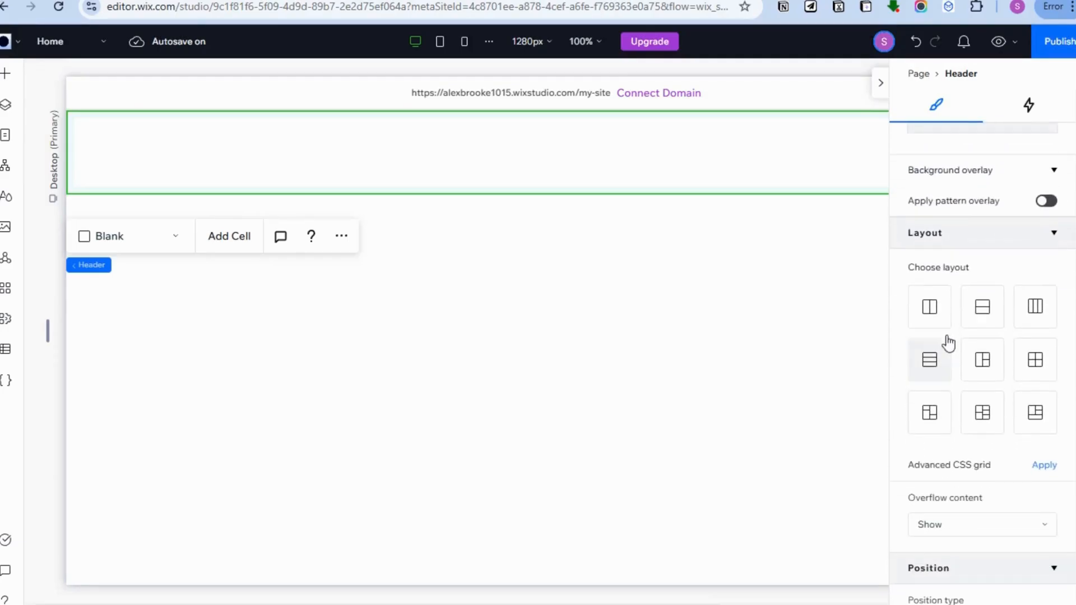
{"action": "scroll", "coordinate": [984, 364], "scroll_direction": "down", "scroll_amount": 5}
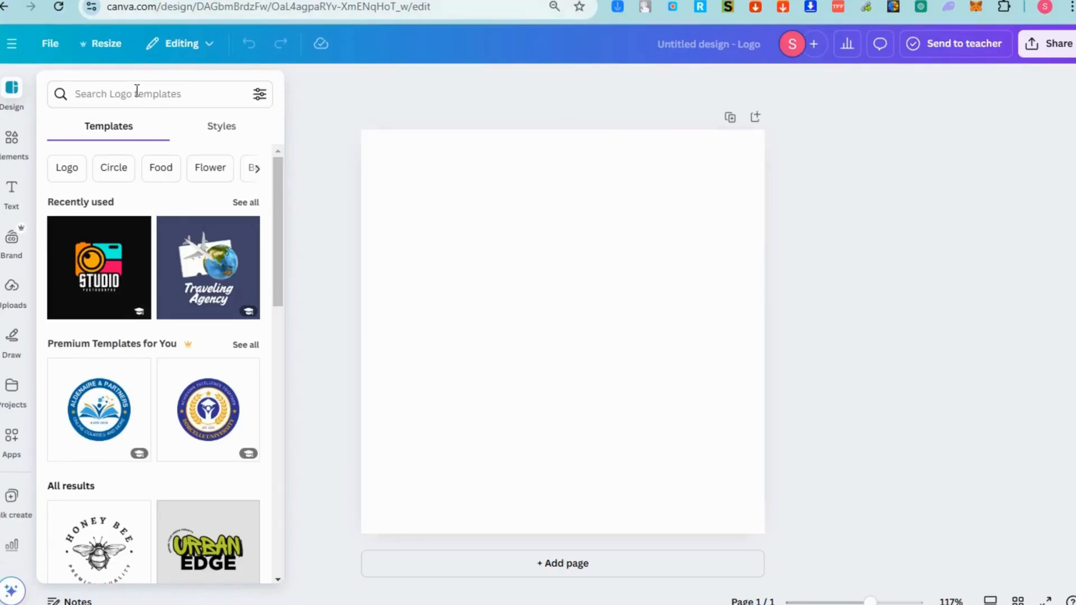
- Switch to the blank logo design in Canva and apply the dark "retro vibes" logo template
{"action": "scroll", "coordinate": [177, 378], "scroll_direction": "down", "scroll_amount": 5}
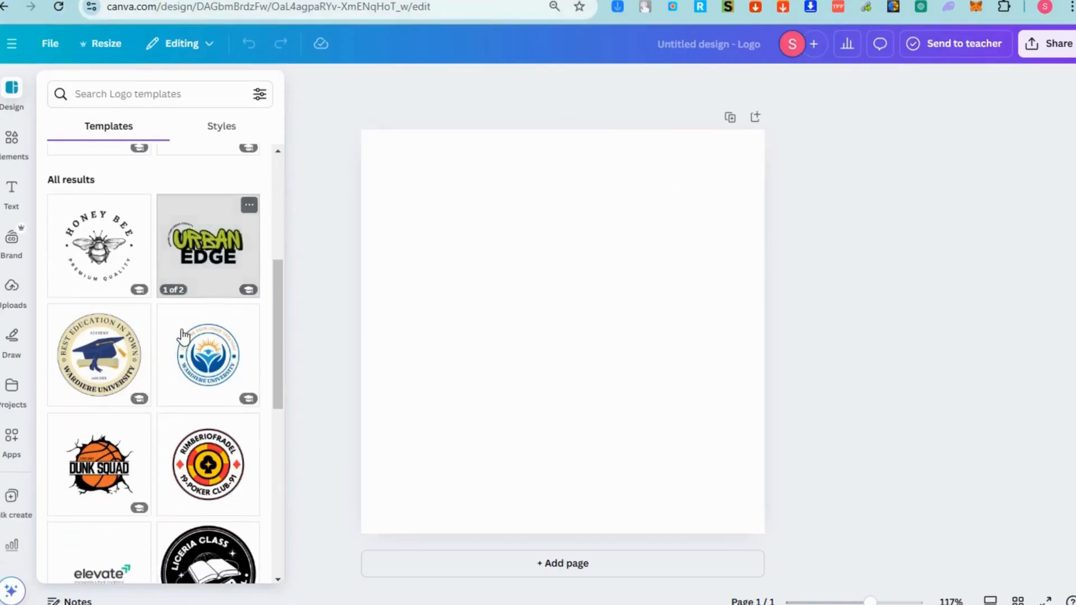
{"action": "scroll", "coordinate": [185, 342], "scroll_direction": "down", "scroll_amount": 4}
{"action": "scroll", "coordinate": [185, 342], "scroll_direction": "down", "scroll_amount": 8}
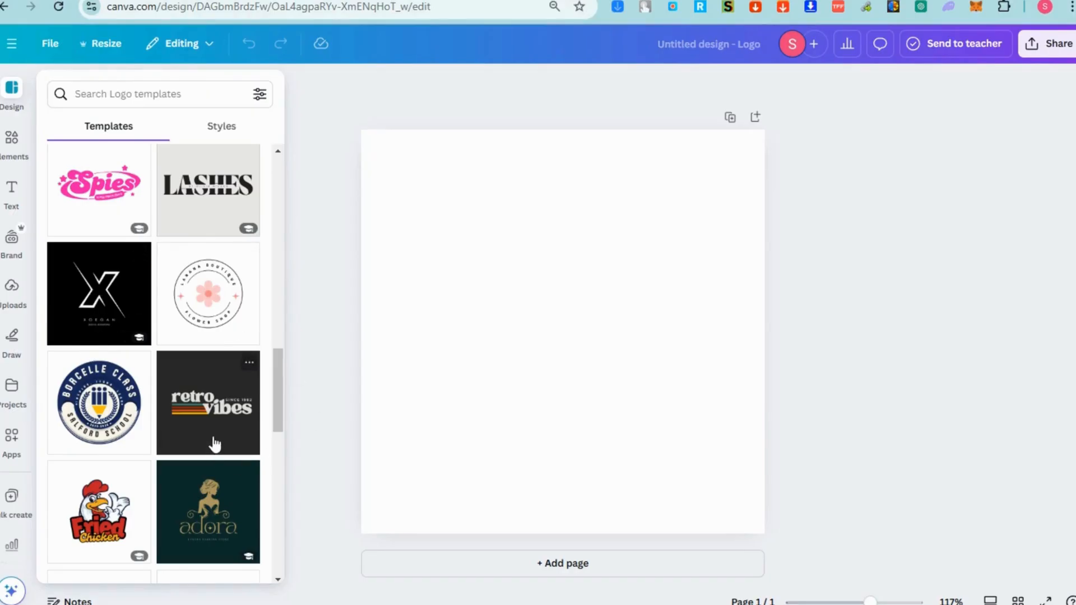
{"action": "left_click", "coordinate": [219, 377]}
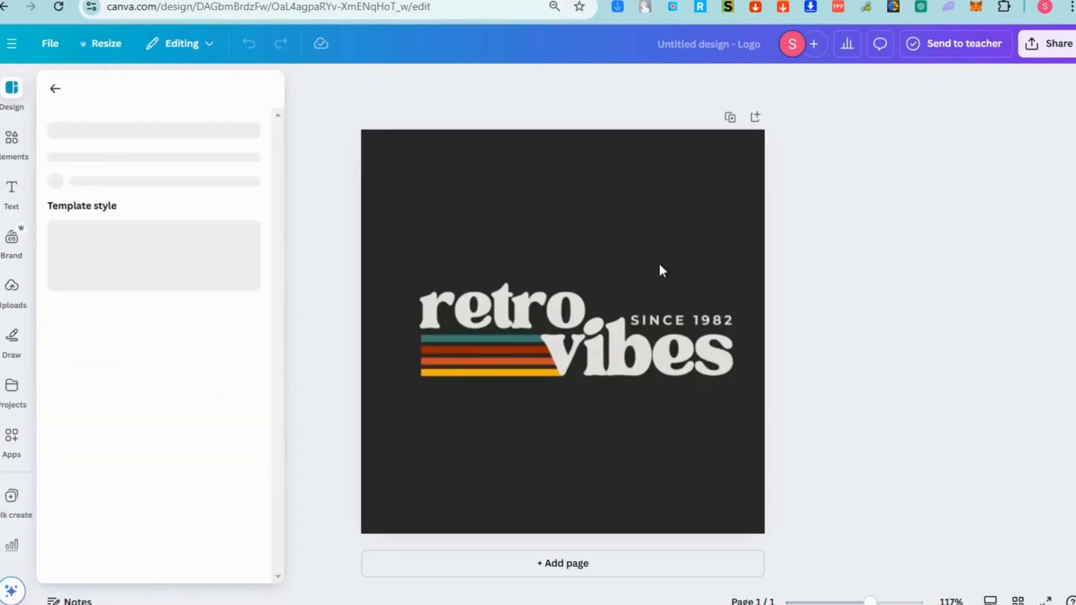
- Replace the word "retro" in the logo with "ALEX" and download the design as an SVG file
{"action": "left_click", "coordinate": [540, 318]}
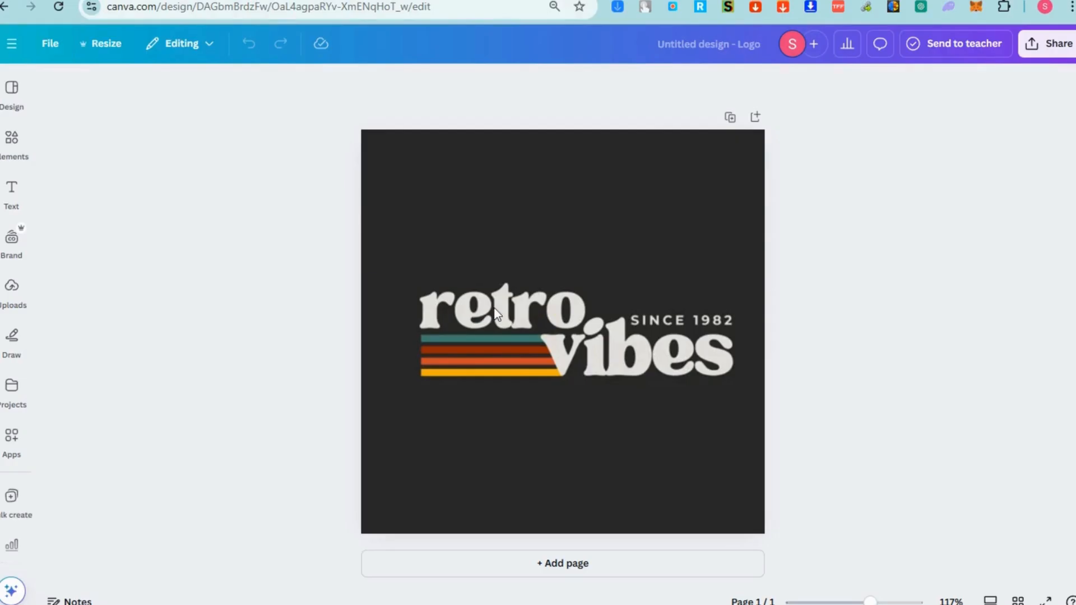
{"action": "left_click", "coordinate": [475, 219]}
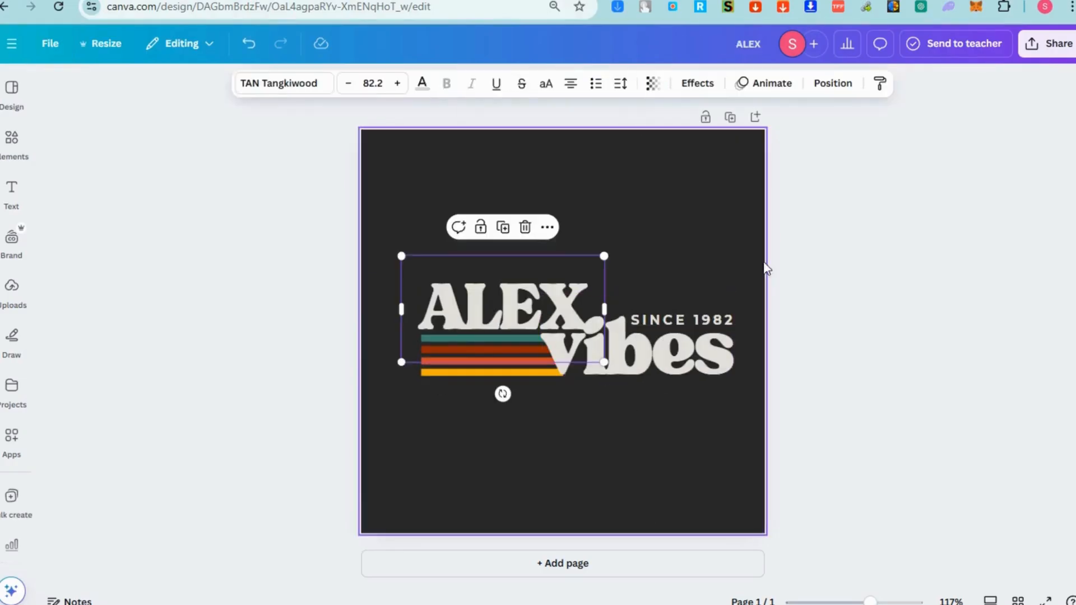
{"action": "left_click", "coordinate": [1052, 50]}
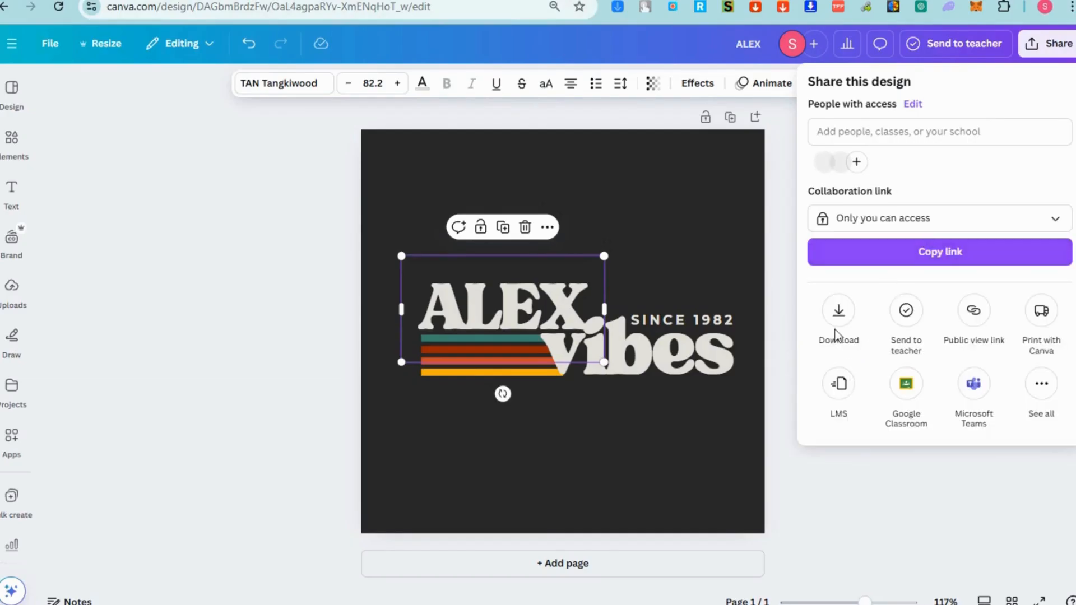
{"action": "left_click", "coordinate": [839, 310]}
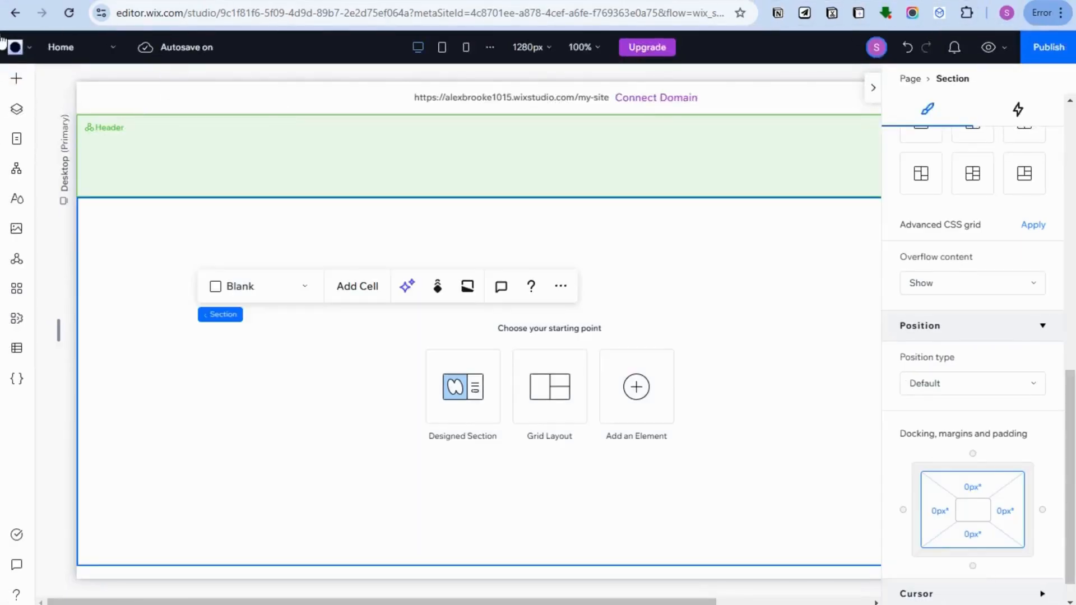
- Switch back to Wix Studio and upload ALEX.svg from the computer to the site's media files
{"action": "left_click", "coordinate": [16, 228]}
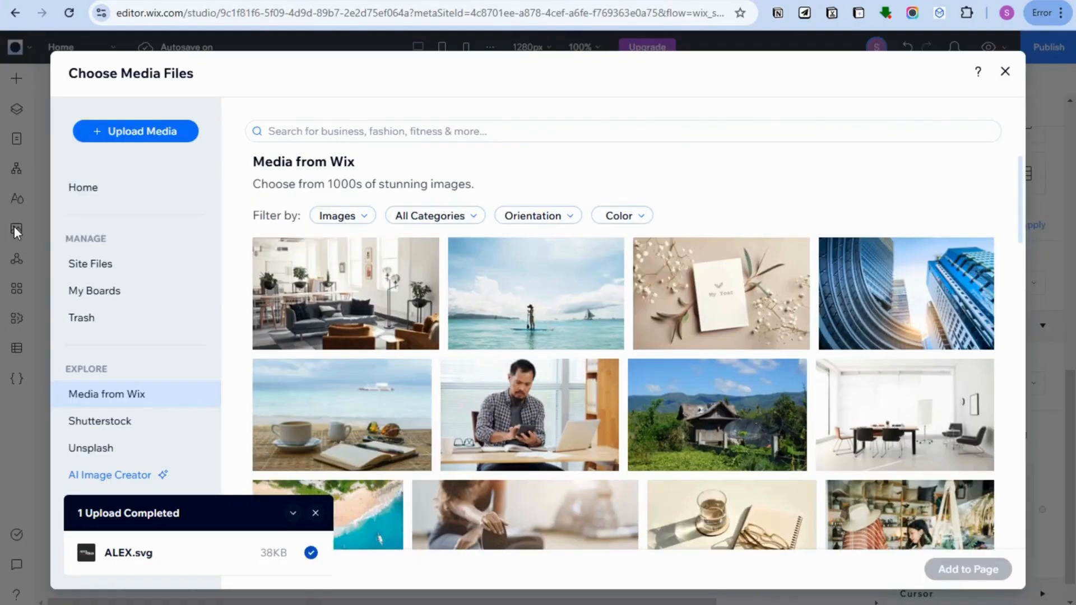
{"action": "left_click", "coordinate": [156, 134]}
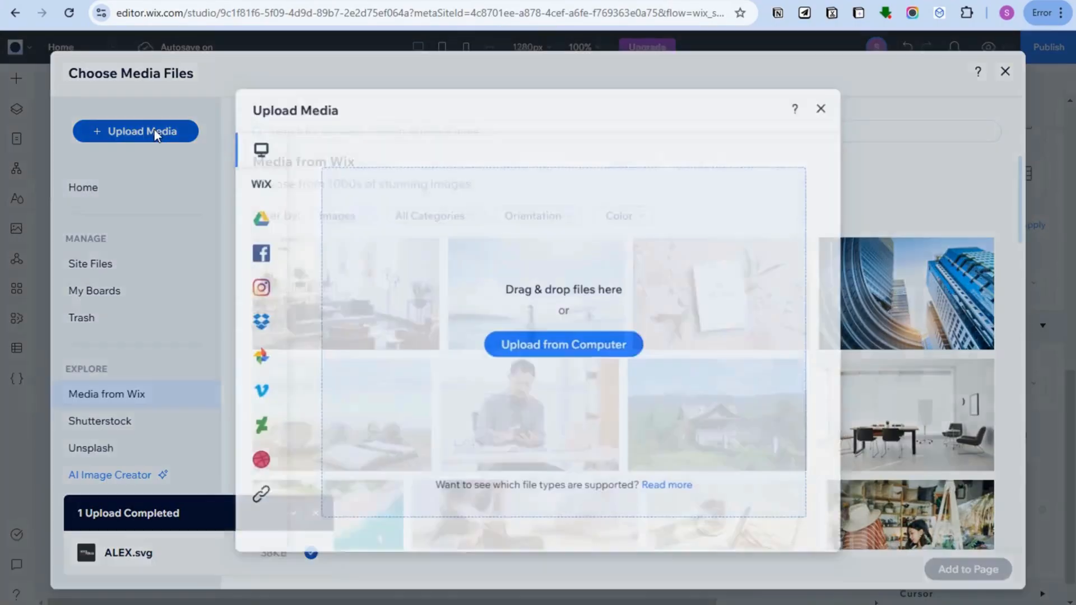
{"action": "mouse_move", "coordinate": [249, 172]}
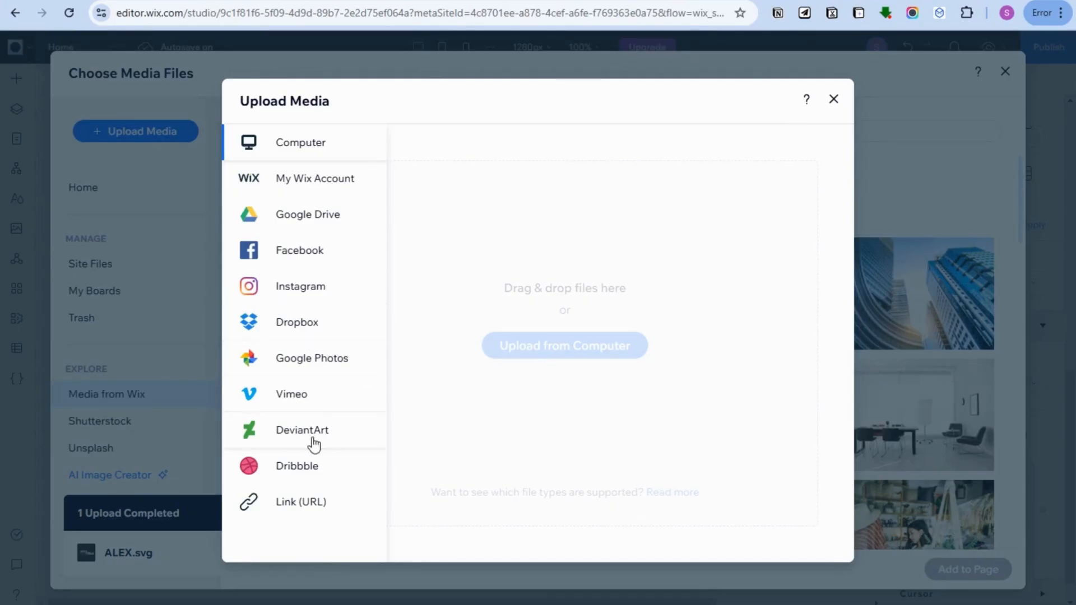
{"action": "left_click", "coordinate": [556, 353]}
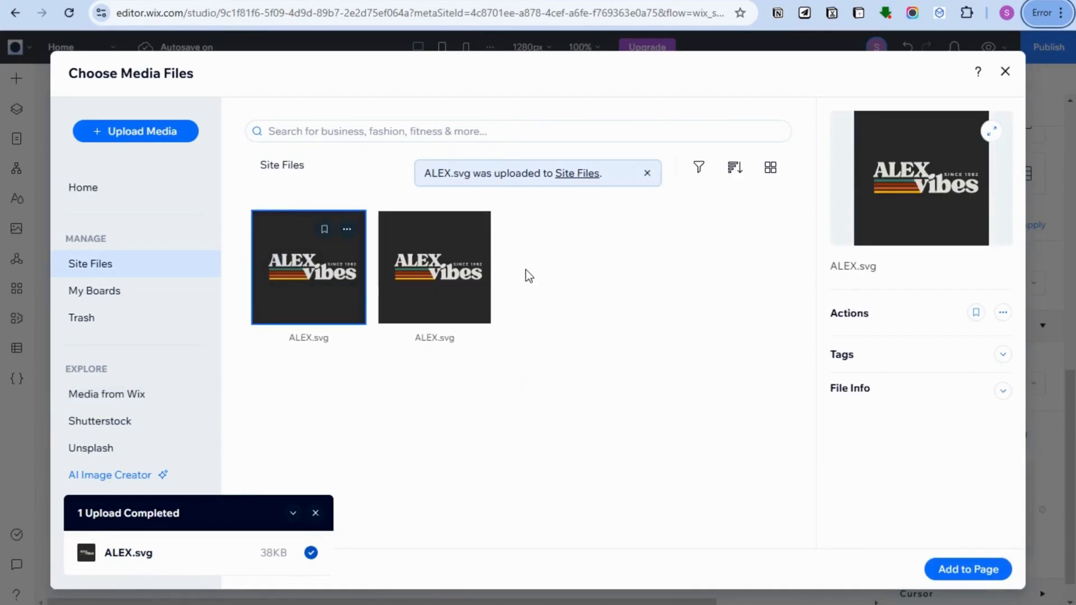
- Add ALEX.svg to the page, shrink it to about 80 × 80 px and place it at the left end of the header
{"action": "left_click", "coordinate": [327, 297]}
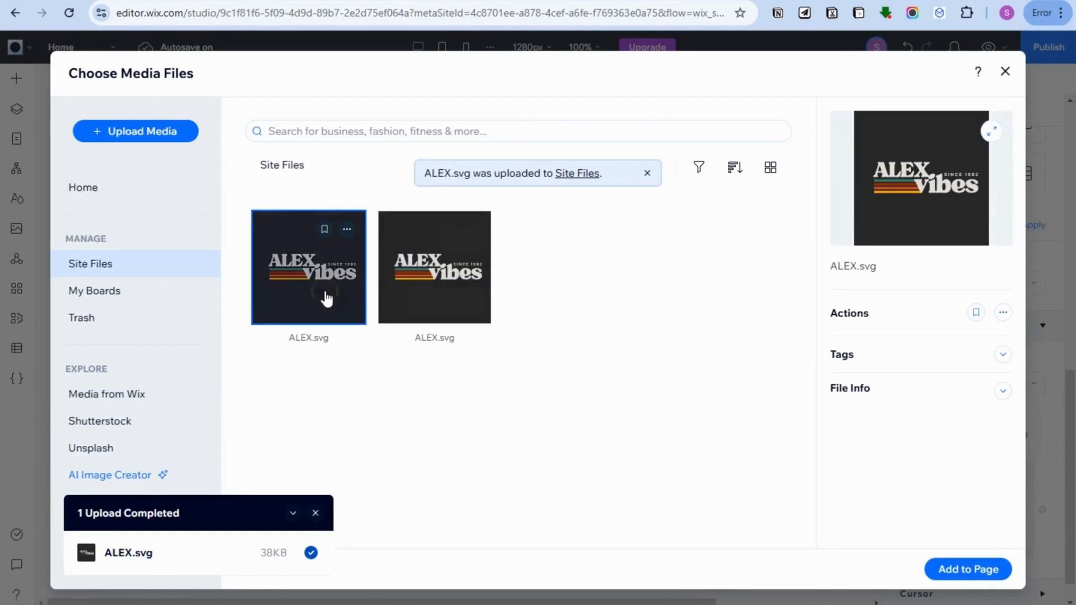
{"action": "left_click", "coordinate": [966, 569]}
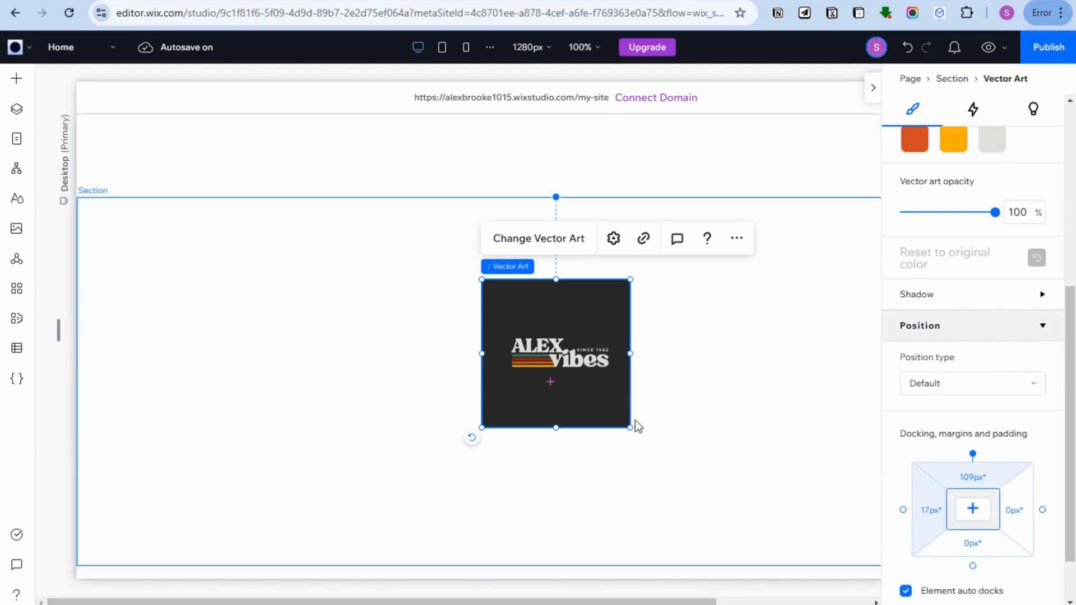
{"action": "left_click_drag", "start_coordinate": [631, 427], "coordinate": [125, 159]}
{"action": "left_click", "coordinate": [564, 319]}
{"action": "mouse_move", "coordinate": [141, 112]}
{"action": "left_mouse_down"}
{"action": "mouse_move", "coordinate": [156, 113]}
{"action": "mouse_move", "coordinate": [141, 130]}
{"action": "left_mouse_up"}
{"action": "left_click", "coordinate": [114, 141]}
{"action": "left_click_drag", "start_coordinate": [111, 183], "coordinate": [119, 171]}
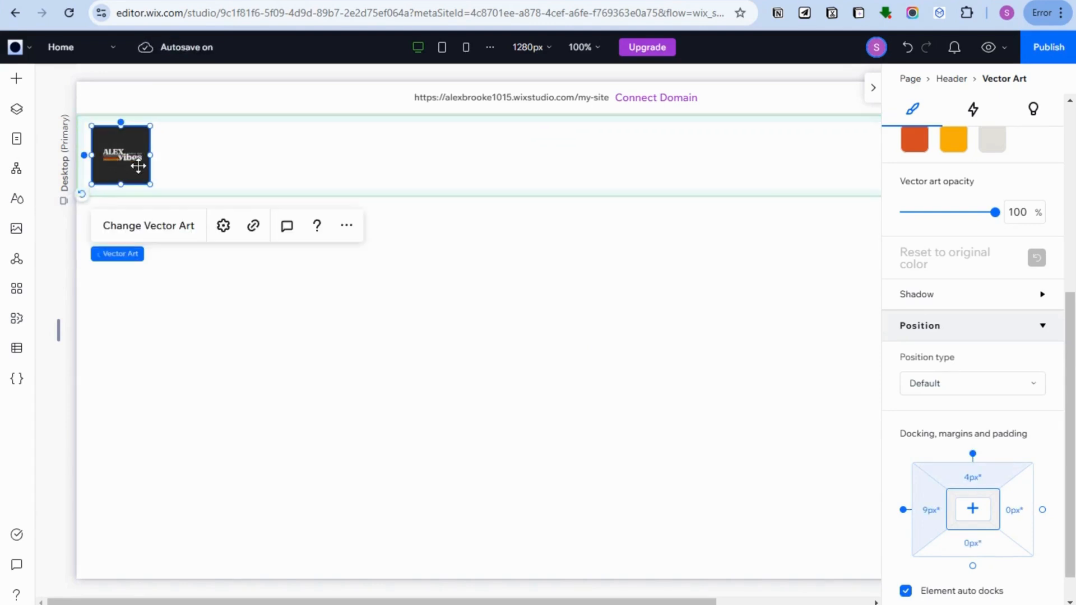
- Review the header's size settings and the logo's size, fill colors and position type options
{"action": "scroll", "coordinate": [1004, 277], "scroll_direction": "up", "scroll_amount": 6}
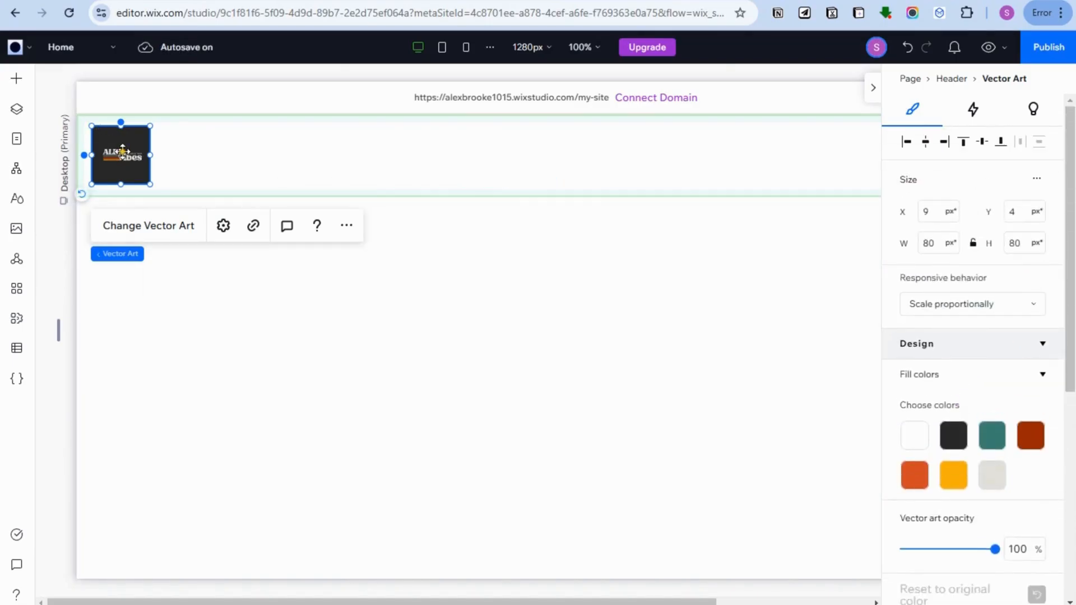
{"action": "double_click", "coordinate": [124, 157]}
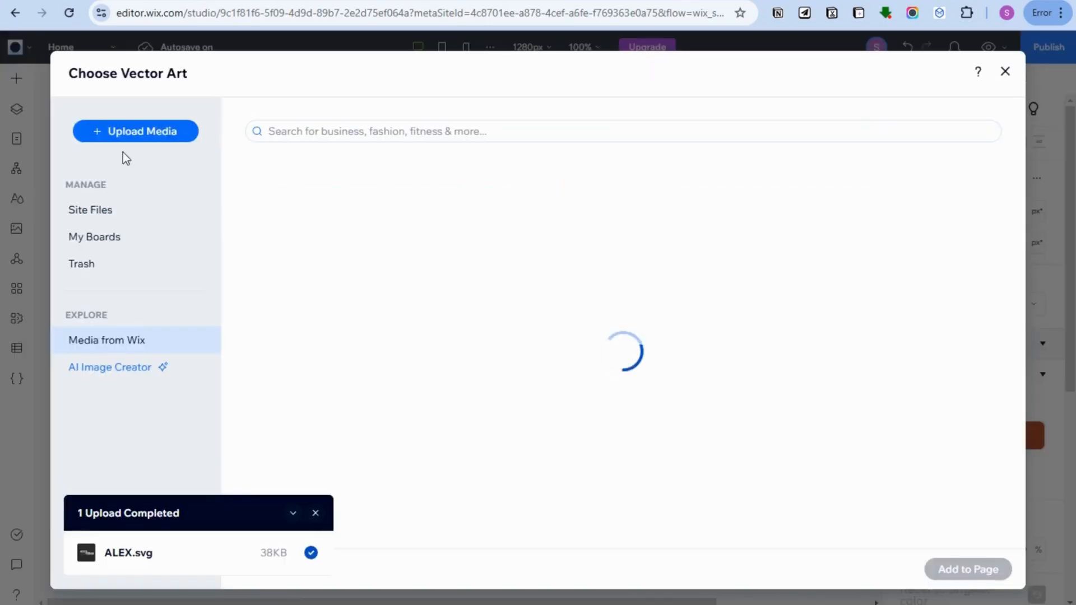
{"action": "left_click", "coordinate": [1005, 72]}
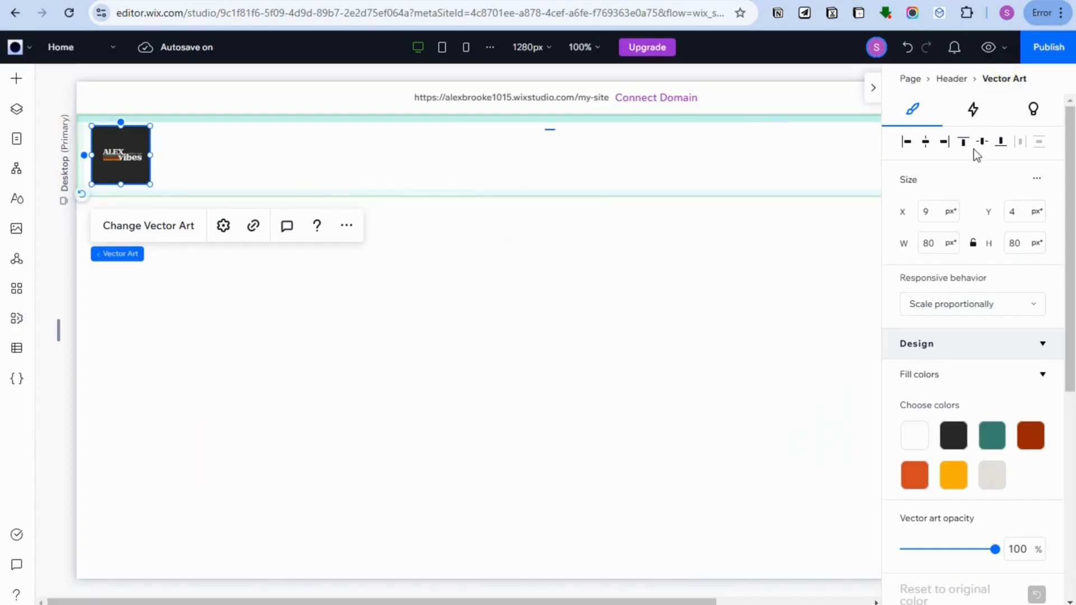
{"action": "scroll", "coordinate": [978, 161], "scroll_direction": "down", "scroll_amount": 1}
{"action": "left_click", "coordinate": [957, 80]}
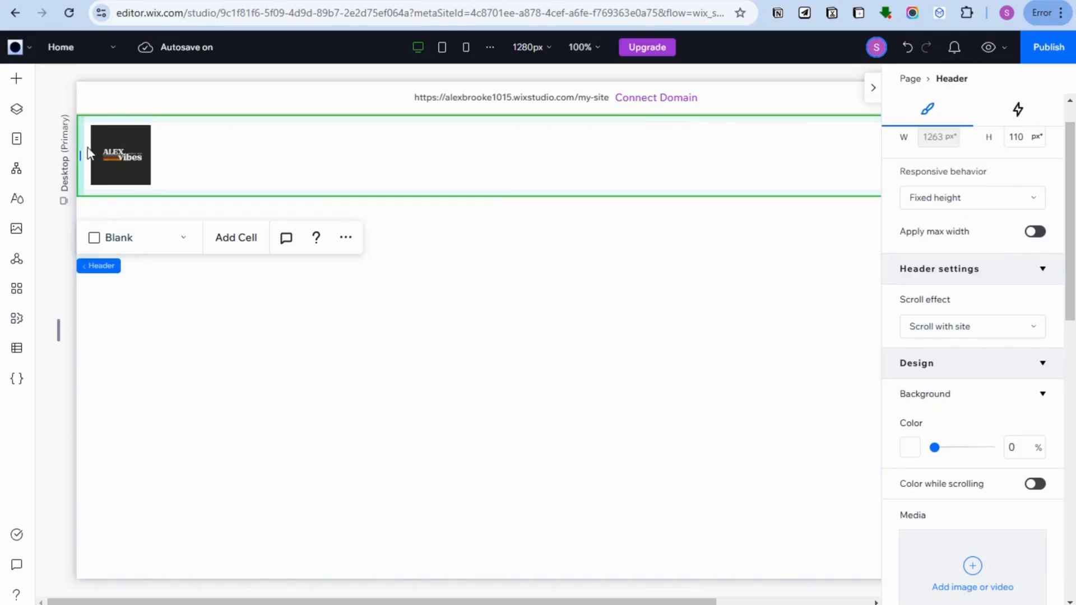
{"action": "left_click", "coordinate": [92, 150]}
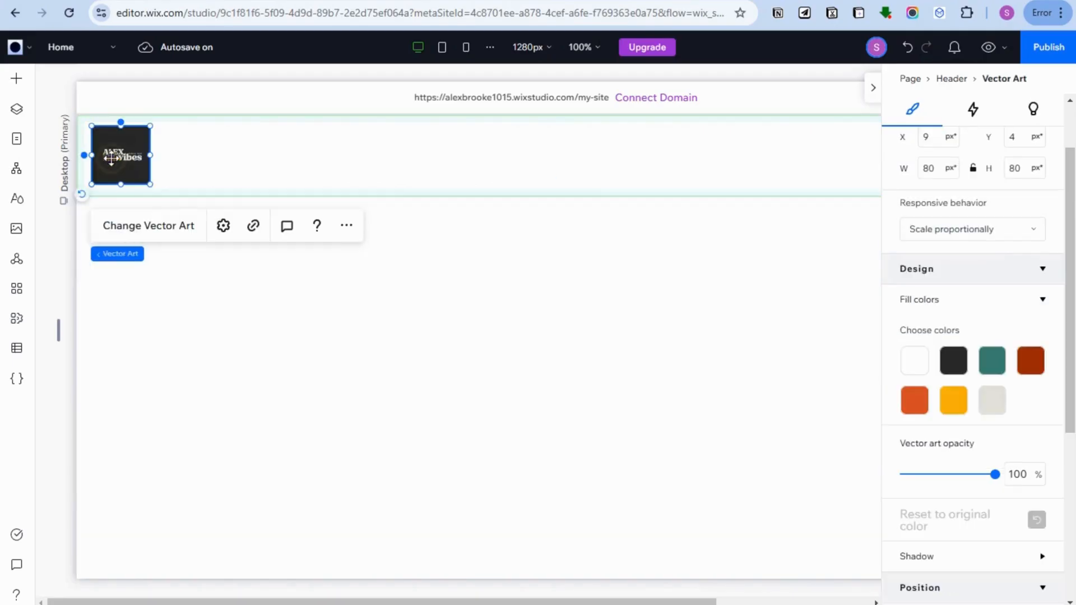
{"action": "scroll", "coordinate": [1014, 331], "scroll_direction": "down", "scroll_amount": 5}
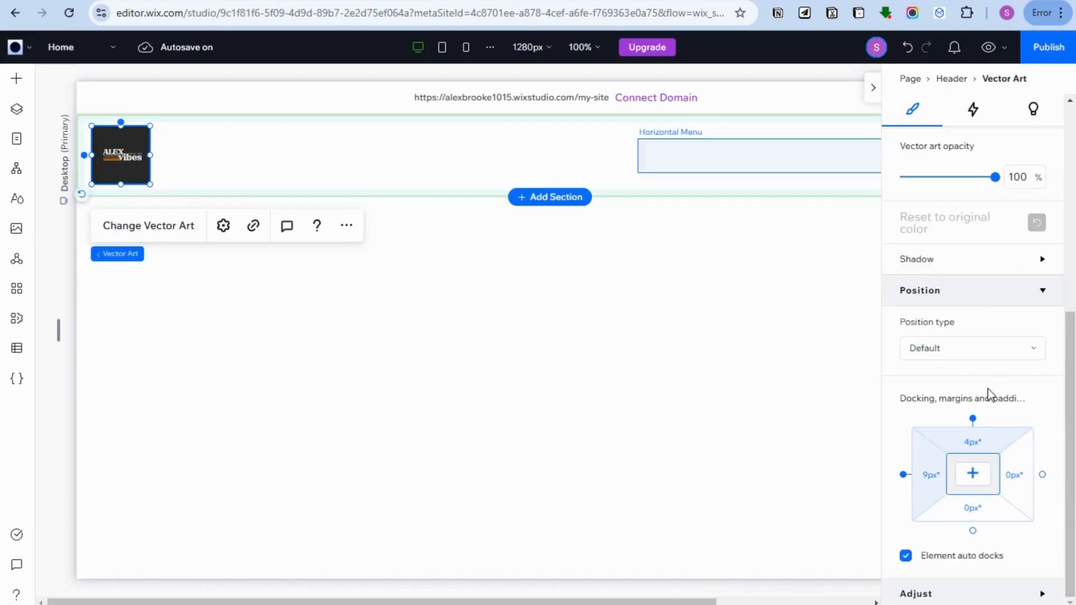
{"action": "left_click", "coordinate": [1007, 355]}
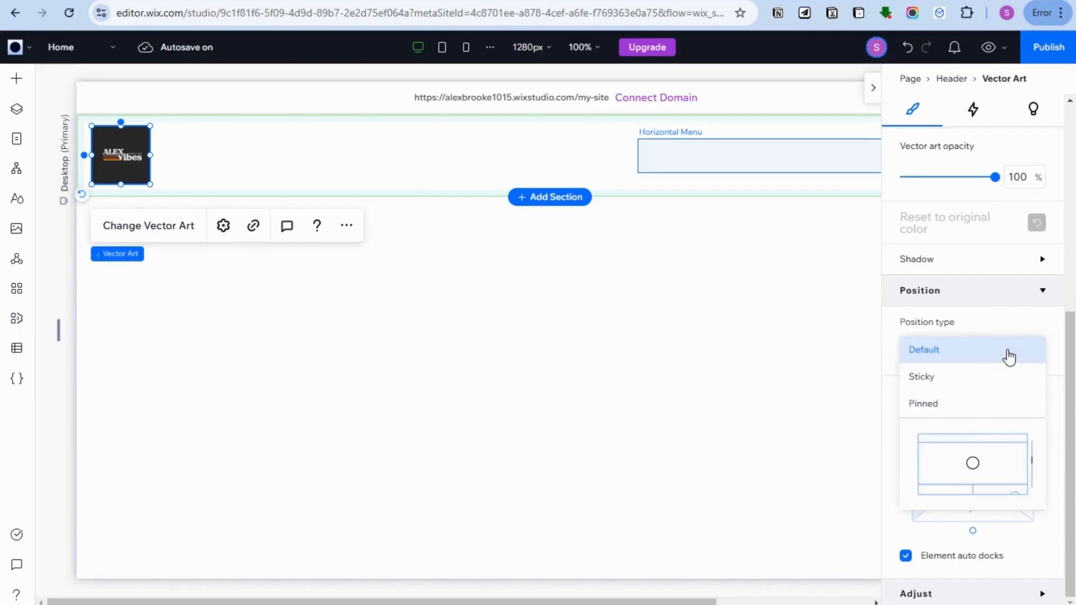
{"action": "left_click", "coordinate": [1008, 357]}
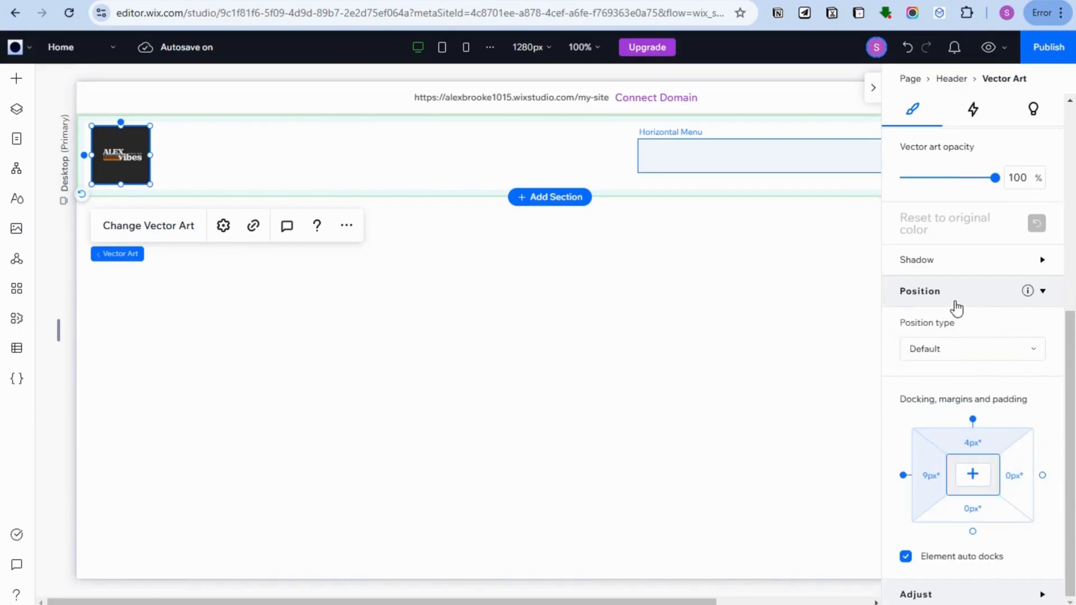
{"action": "scroll", "coordinate": [955, 308], "scroll_direction": "up", "scroll_amount": 3}
{"action": "scroll", "coordinate": [957, 308], "scroll_direction": "up", "scroll_amount": 2}
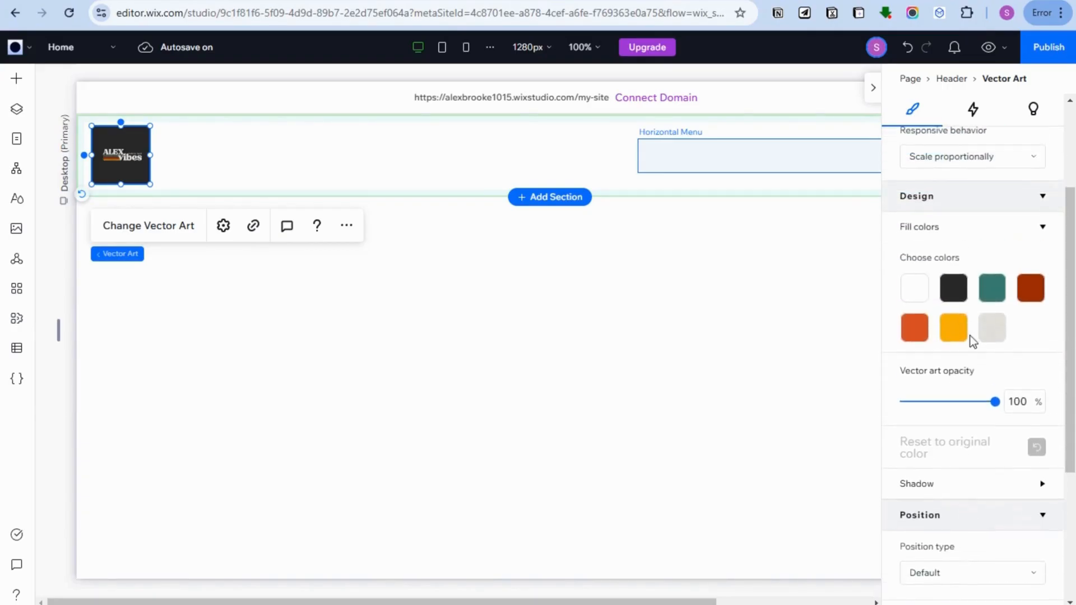
- Try the logo at 72% opacity and restore it to 100%, checking its fill color options
{"action": "left_click", "coordinate": [968, 402]}
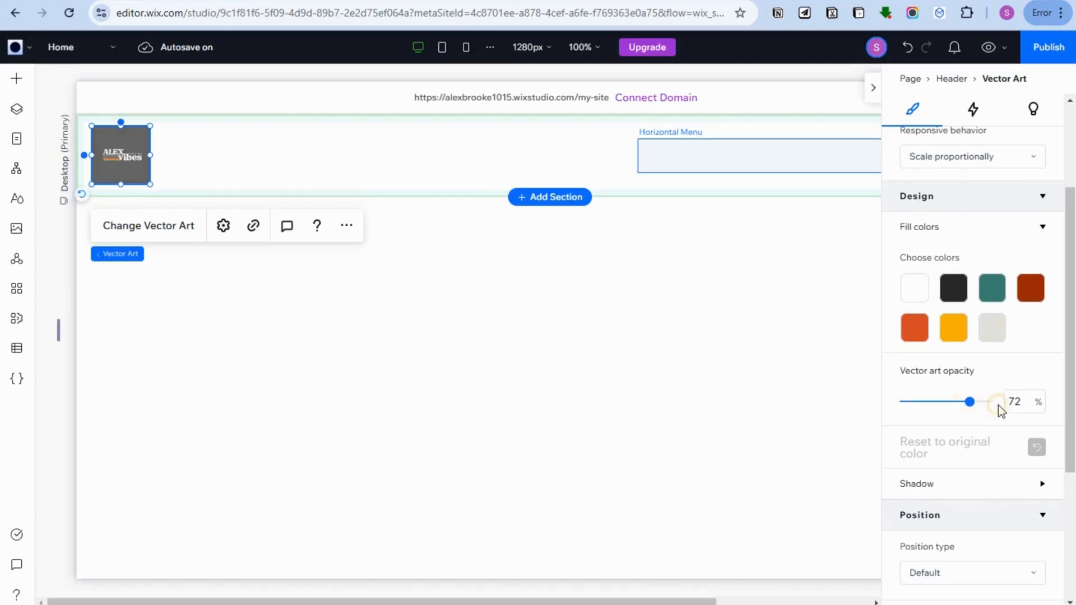
{"action": "left_click", "coordinate": [959, 292]}
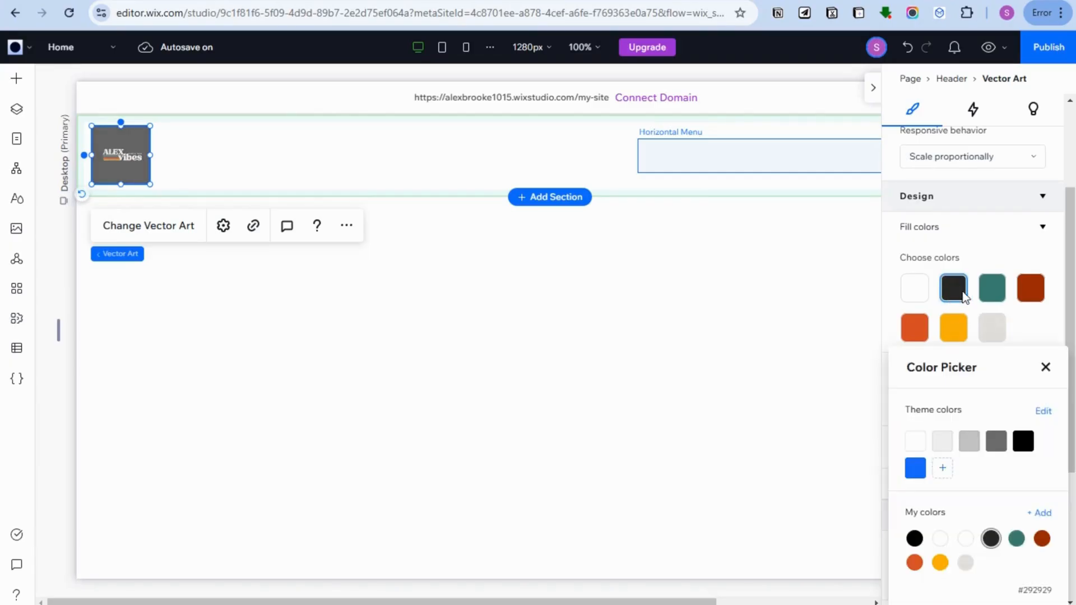
{"action": "left_click", "coordinate": [998, 289]}
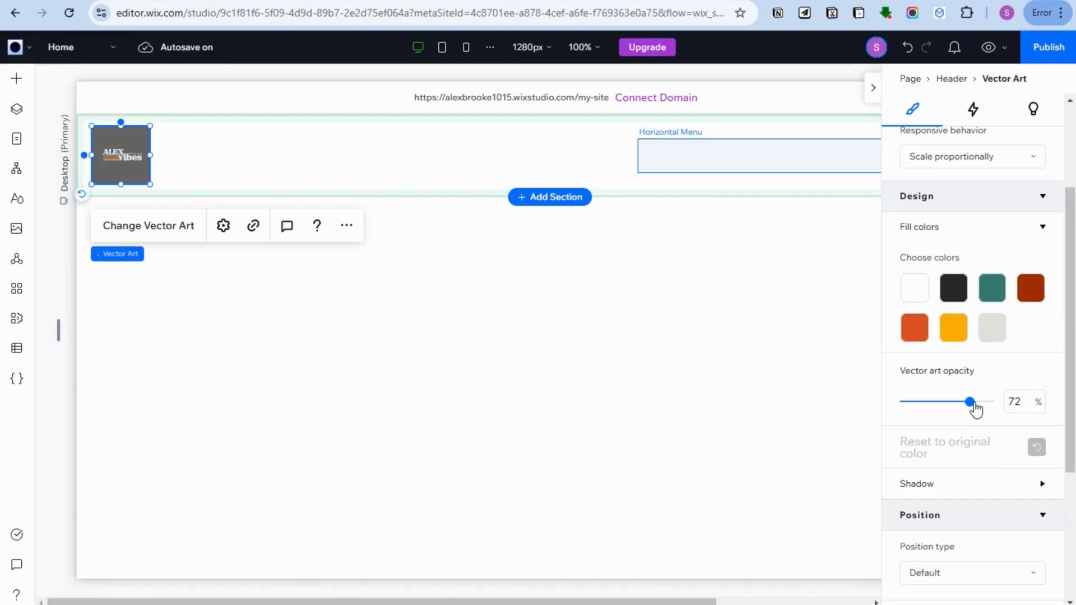
{"action": "left_click_drag", "start_coordinate": [971, 402], "coordinate": [1009, 403]}
{"action": "left_click", "coordinate": [910, 332]}
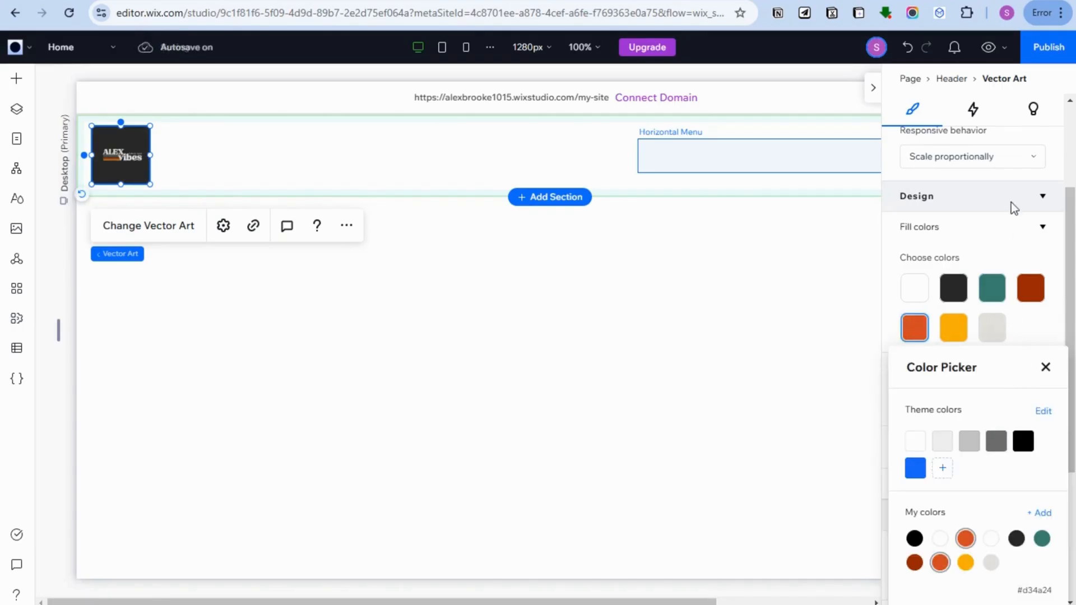
{"action": "left_click", "coordinate": [1037, 232]}
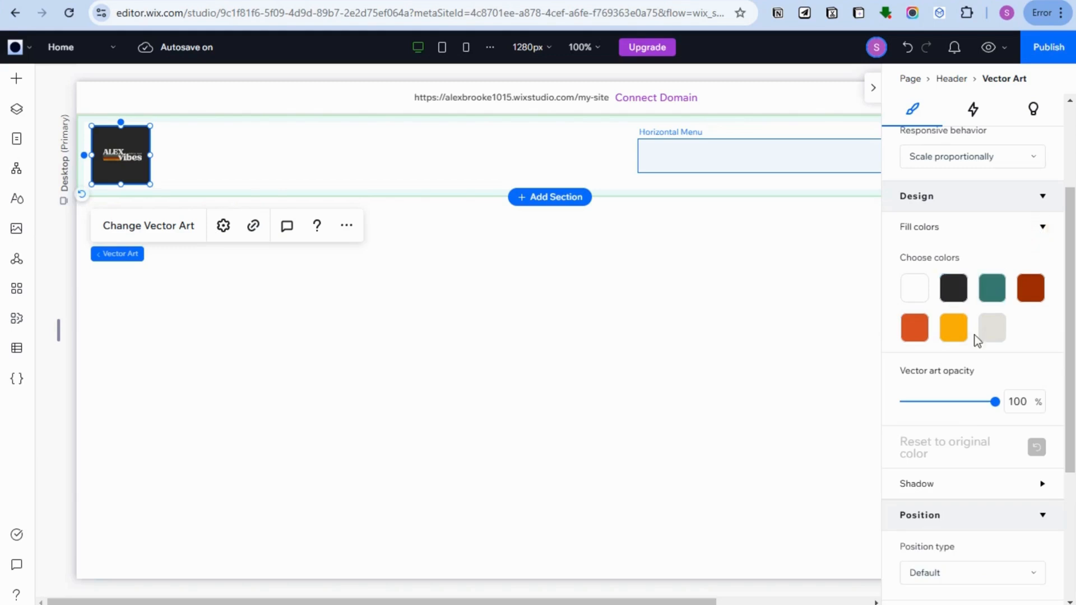
- Collapse the logo's design settings and lock its width-to-height proportions
{"action": "left_click", "coordinate": [959, 197]}
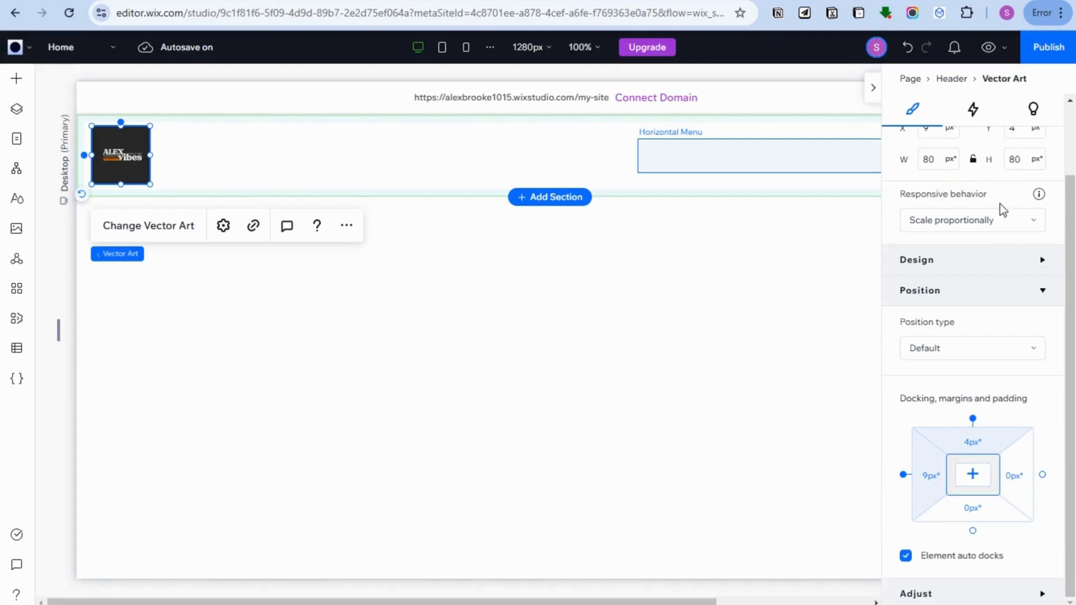
{"action": "left_click", "coordinate": [974, 161]}
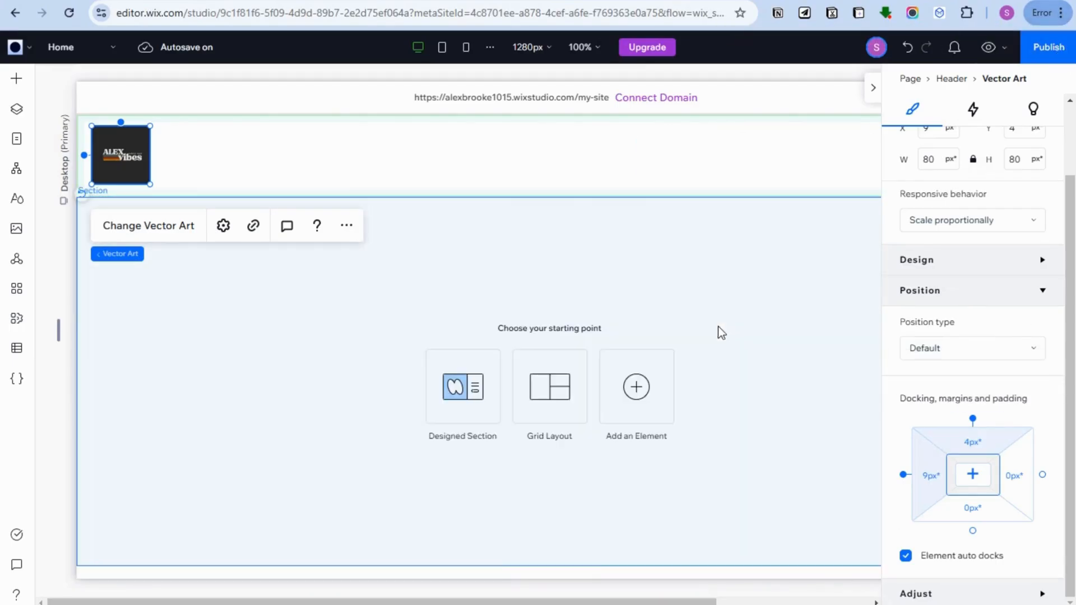
- Review the header's scroll effect and layout settings and the logo's responsive behavior options
{"action": "left_click", "coordinate": [323, 335]}
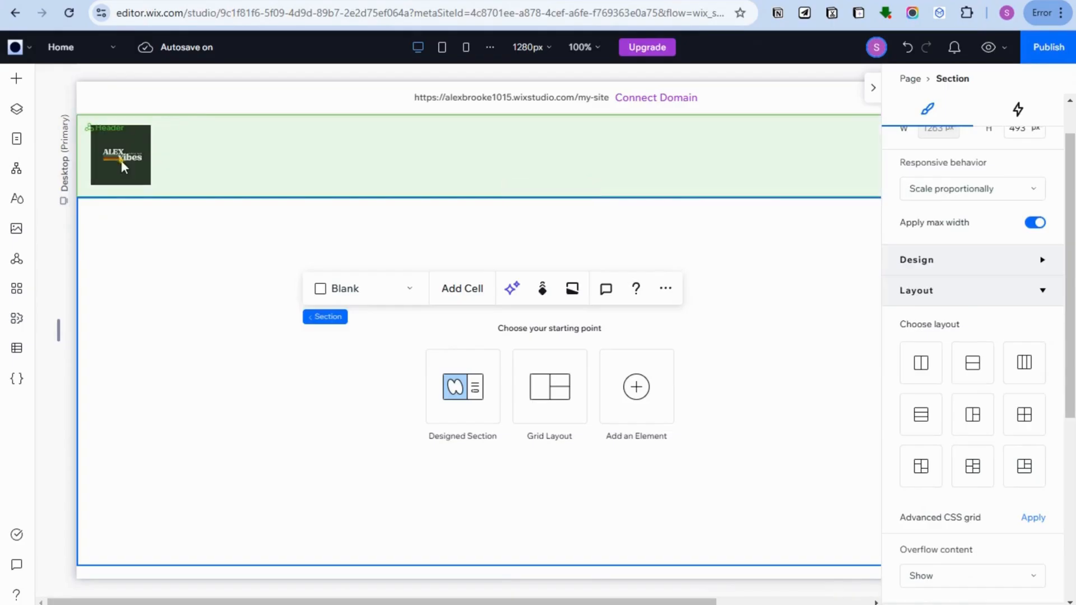
{"action": "left_click", "coordinate": [126, 169]}
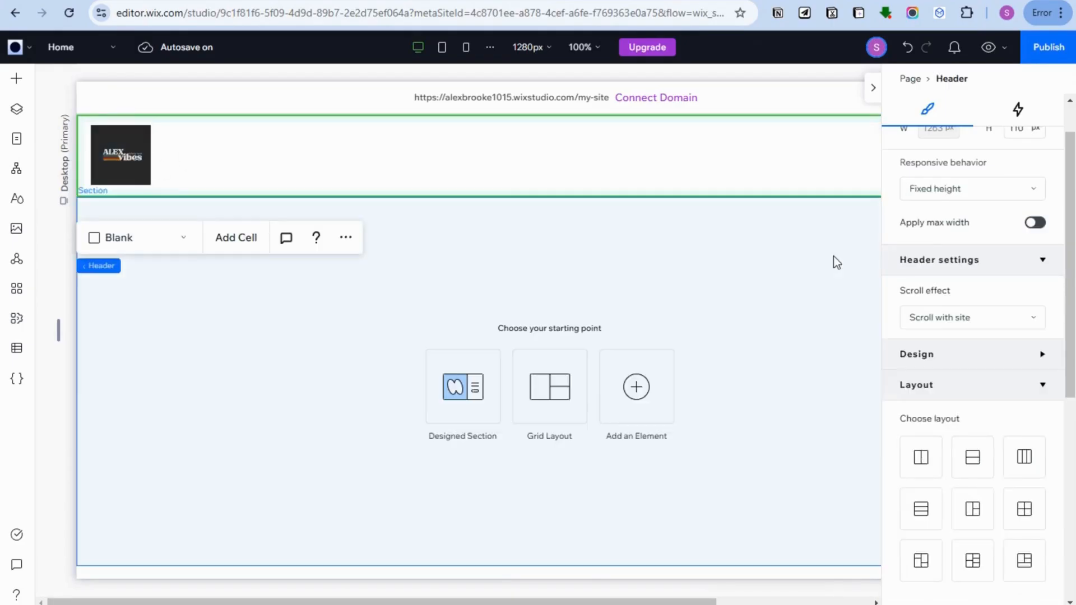
{"action": "scroll", "coordinate": [968, 244], "scroll_direction": "up", "scroll_amount": 1}
{"action": "scroll", "coordinate": [947, 242], "scroll_direction": "down", "scroll_amount": 1}
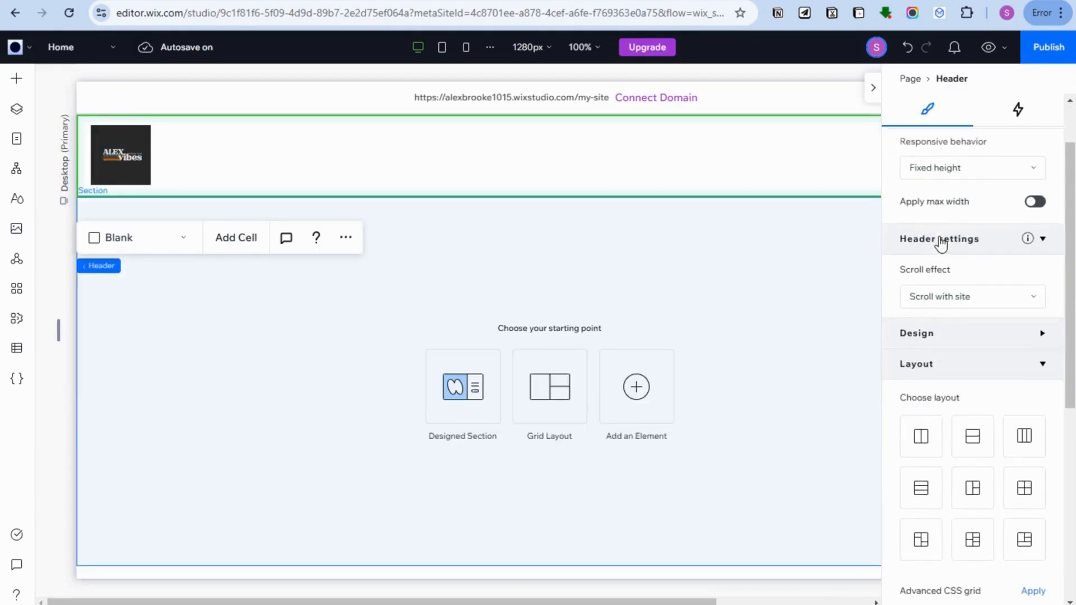
{"action": "scroll", "coordinate": [940, 242], "scroll_direction": "up", "scroll_amount": 1}
{"action": "left_click", "coordinate": [121, 159]}
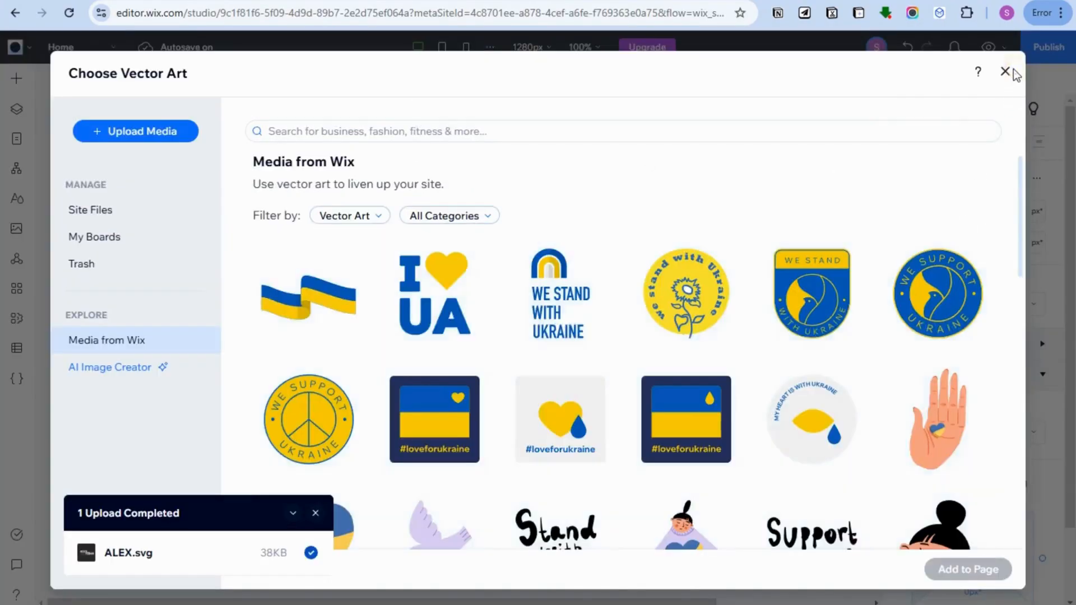
{"action": "left_click", "coordinate": [1014, 69]}
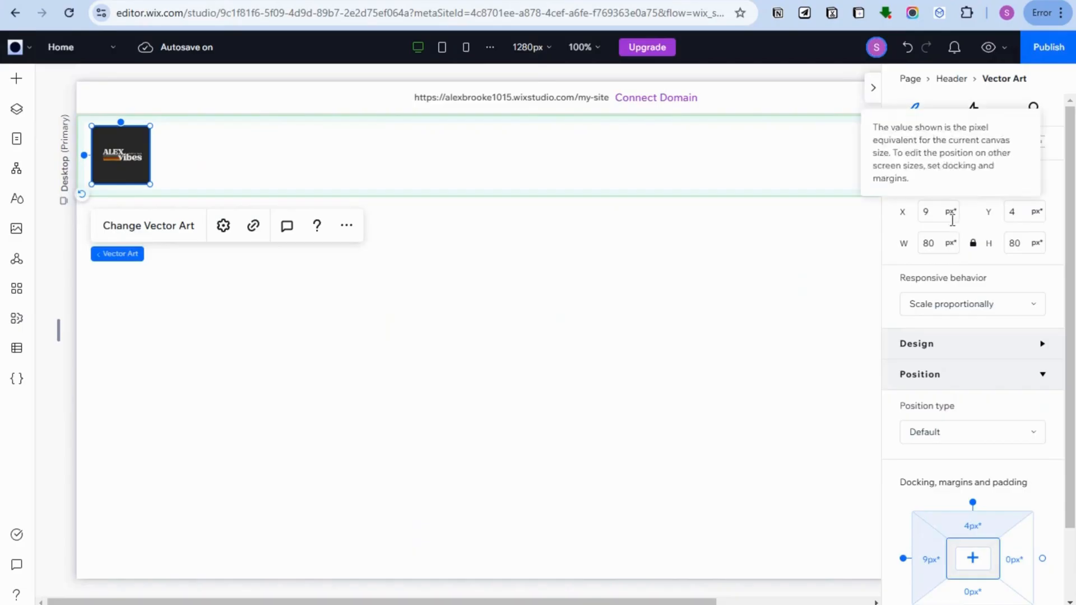
{"action": "left_click", "coordinate": [992, 304]}
{"action": "left_click", "coordinate": [1004, 306]}
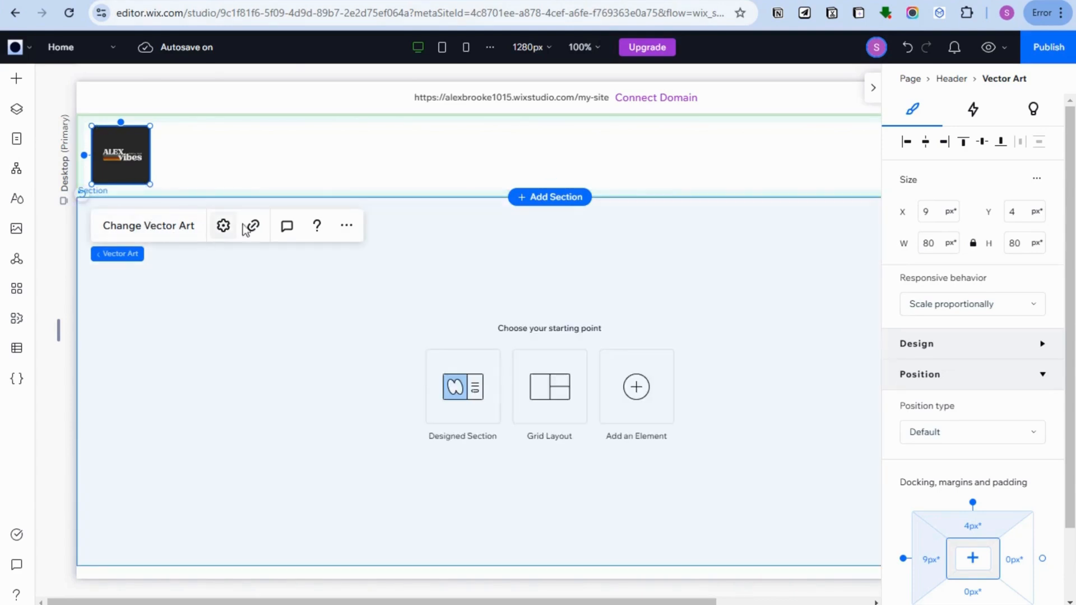
- Try to link the logo to a site page that opens in the current window
{"action": "left_click", "coordinate": [254, 227]}
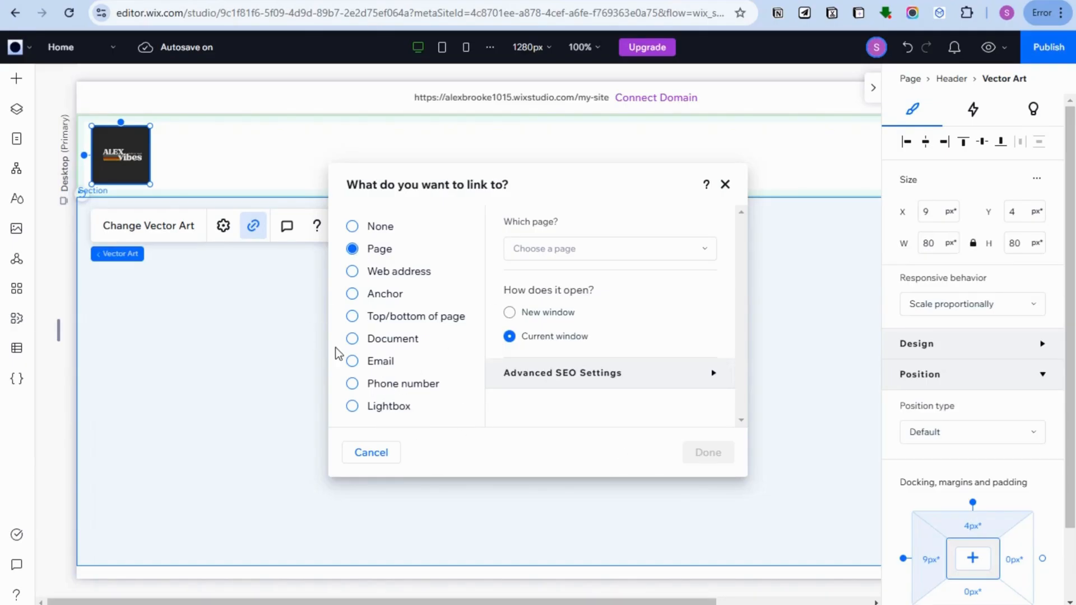
{"action": "left_click", "coordinate": [588, 248]}
{"action": "left_click", "coordinate": [602, 263]}
{"action": "left_click", "coordinate": [725, 185]}
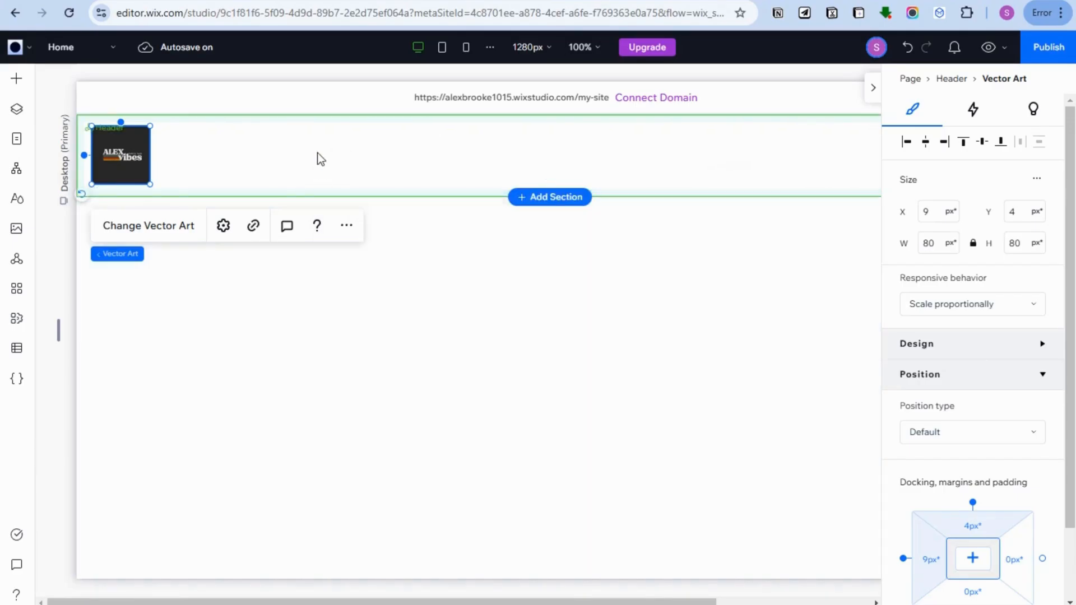
- Browse the menu elements and add the plain Home, About, Work, Contact horizontal menu to the header and to the empty section below
{"action": "left_click", "coordinate": [492, 151]}
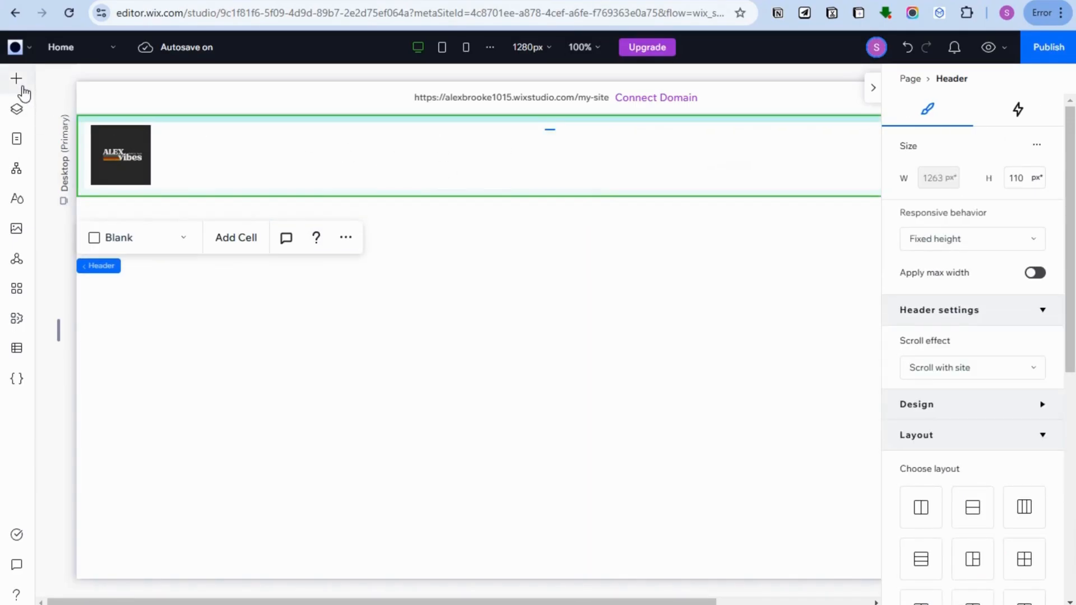
{"action": "left_click", "coordinate": [17, 80]}
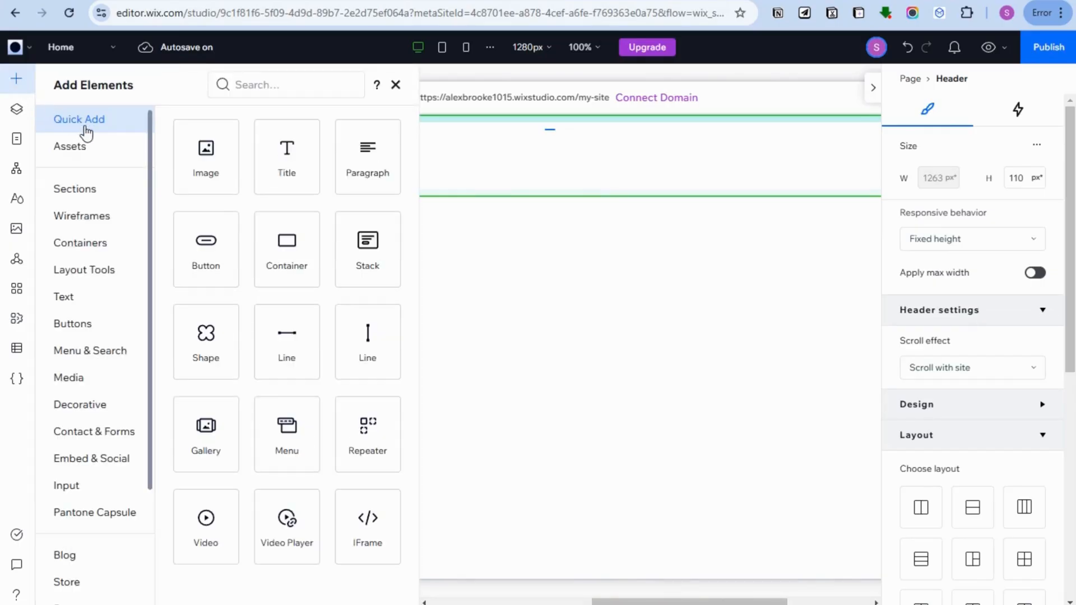
{"action": "left_click", "coordinate": [87, 352]}
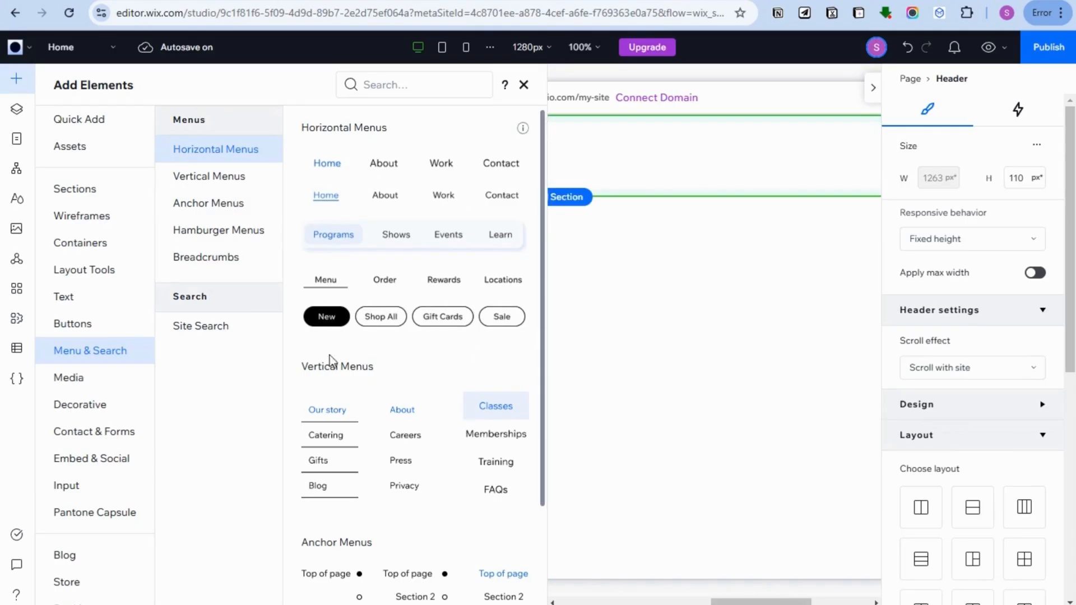
{"action": "scroll", "coordinate": [368, 442], "scroll_direction": "down", "scroll_amount": 4}
{"action": "scroll", "coordinate": [368, 411], "scroll_direction": "down", "scroll_amount": 6}
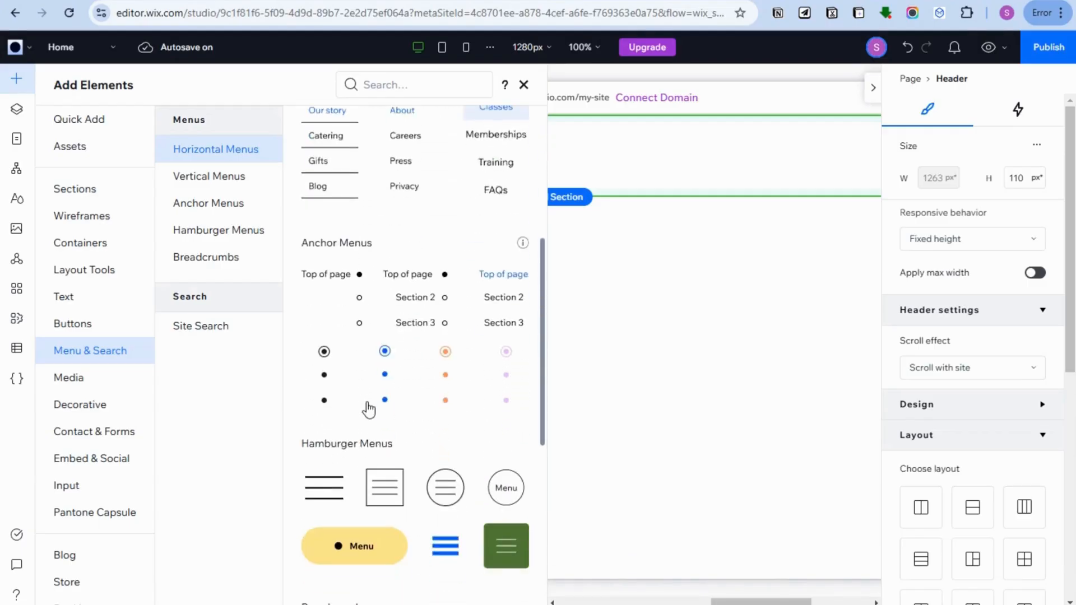
{"action": "scroll", "coordinate": [387, 427], "scroll_direction": "down", "scroll_amount": 1}
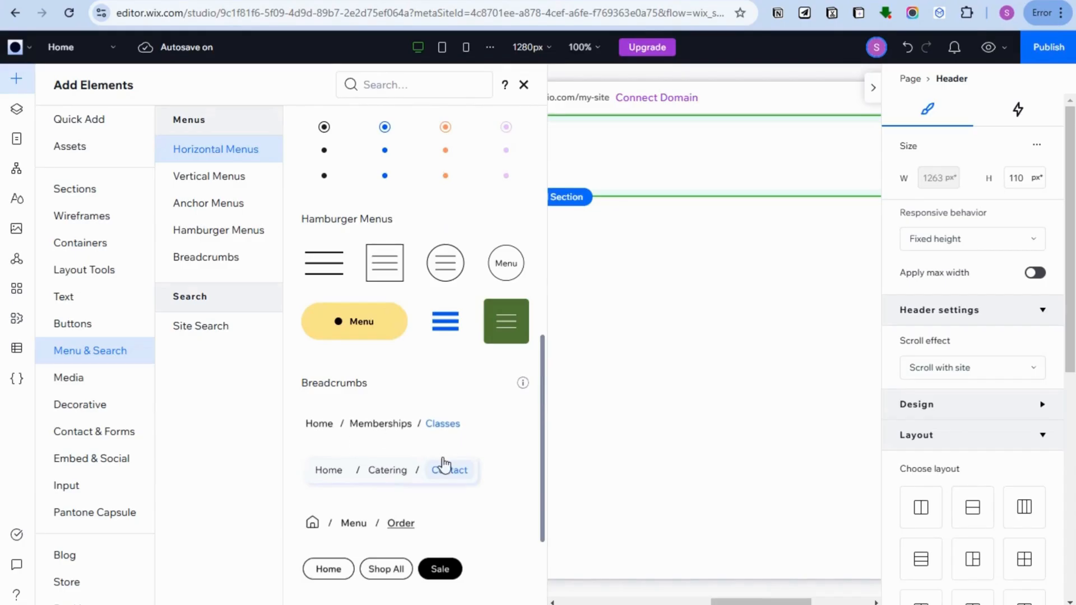
{"action": "scroll", "coordinate": [417, 429], "scroll_direction": "up", "scroll_amount": 10}
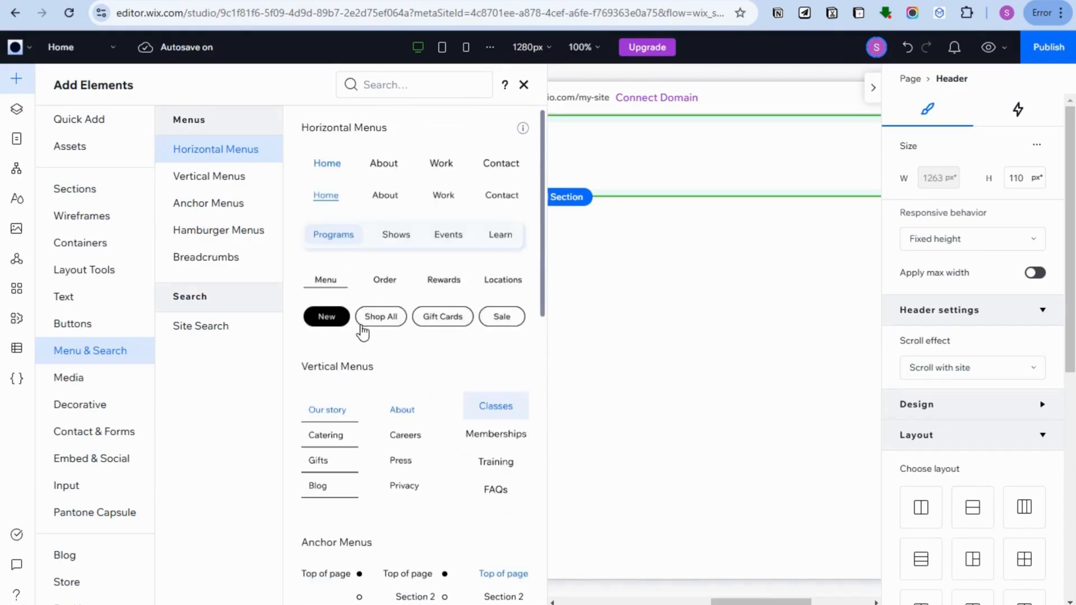
{"action": "left_click_drag", "start_coordinate": [324, 163], "coordinate": [336, 162]}
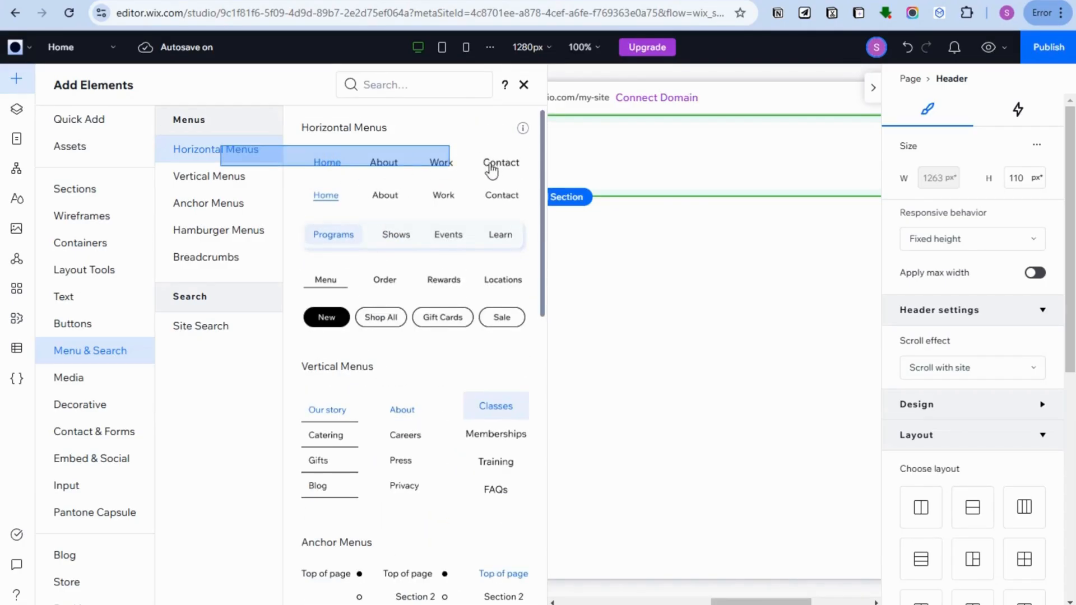
{"action": "left_click_drag", "start_coordinate": [478, 171], "coordinate": [480, 262]}
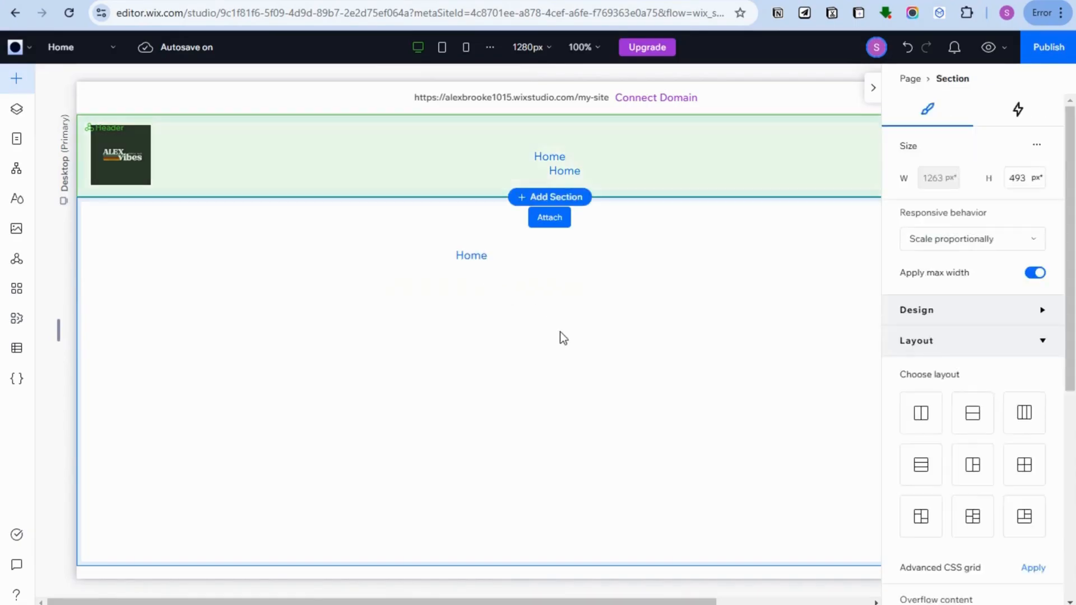
- Widen the horizontal menu in the empty section below the header to about 388 px
{"action": "left_click", "coordinate": [469, 249]}
{"action": "left_click_drag", "start_coordinate": [585, 255], "coordinate": [648, 255]}
{"action": "left_click", "coordinate": [594, 325]}
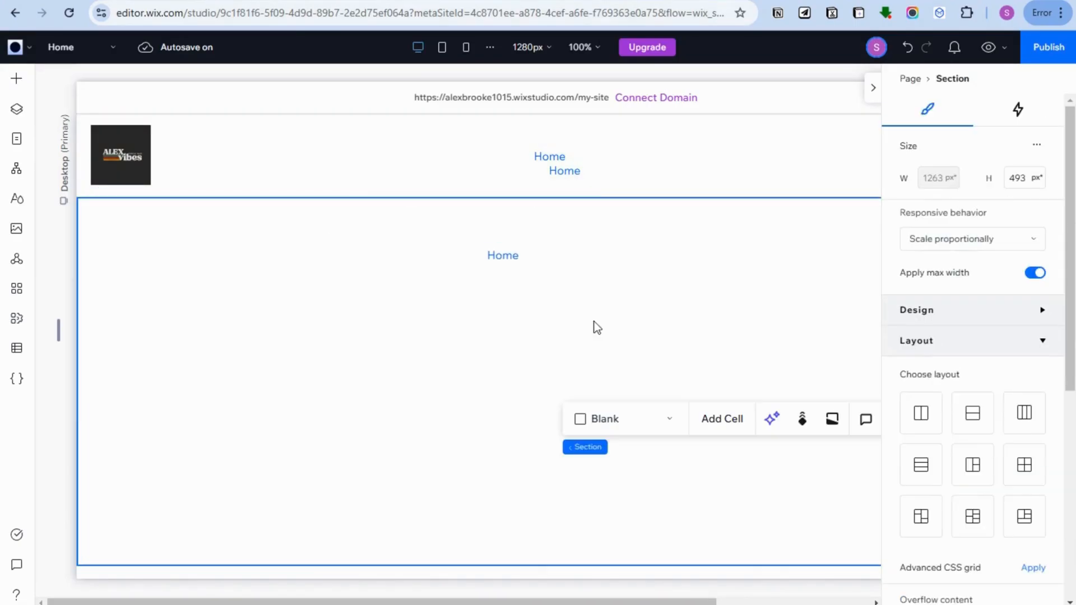
{"action": "left_click", "coordinate": [458, 258]}
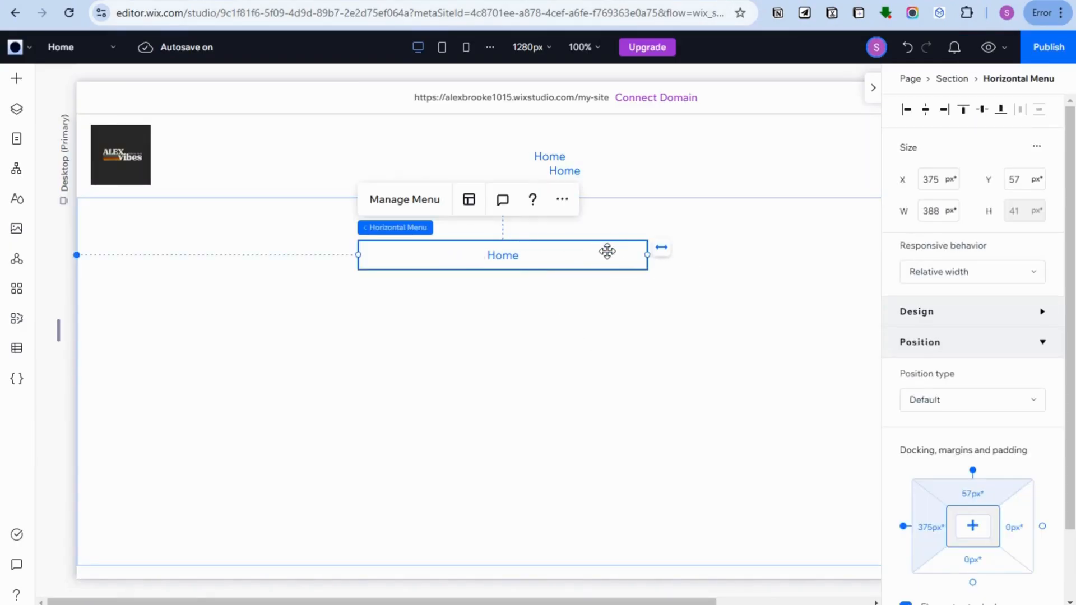
- Move the horizontal menu into the header beside the logo and set its item spacing to 24 px horizontally and 20 px vertically
{"action": "left_click_drag", "start_coordinate": [595, 255], "coordinate": [260, 154]}
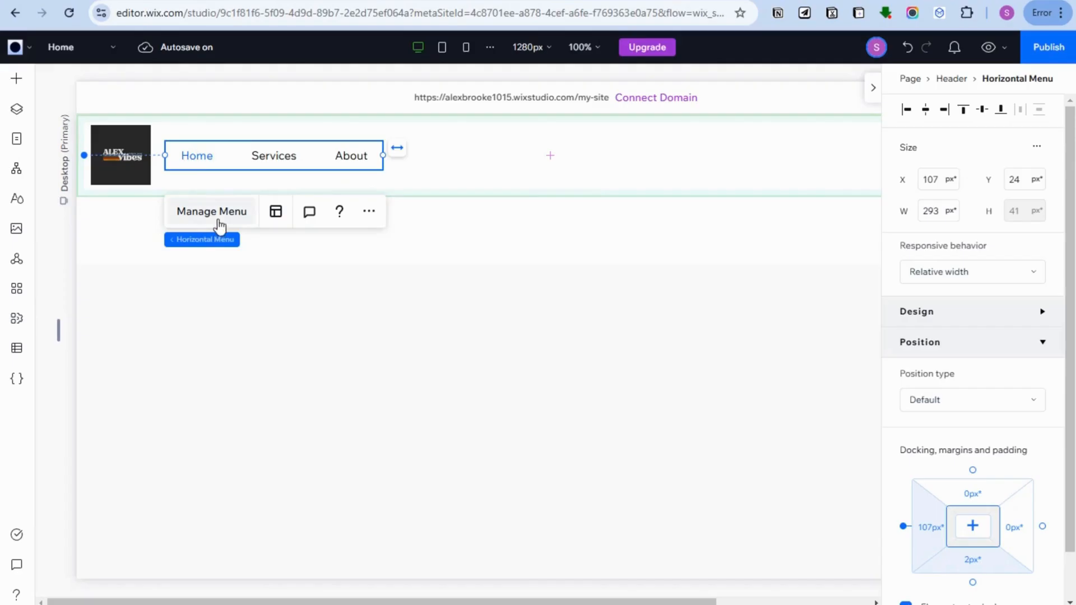
{"action": "left_click", "coordinate": [370, 212]}
{"action": "left_click", "coordinate": [273, 212]}
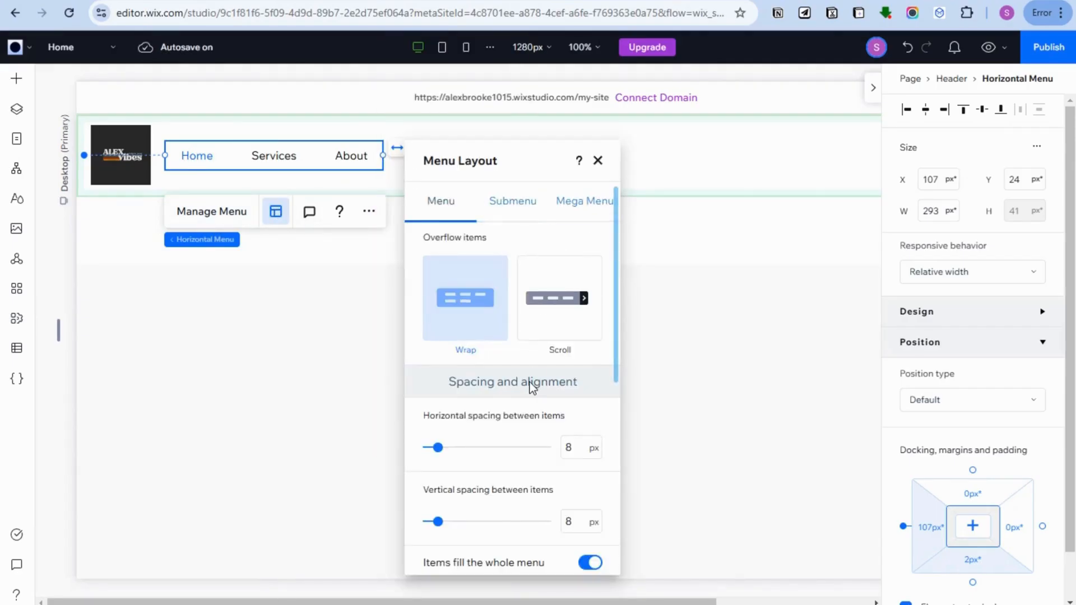
{"action": "scroll", "coordinate": [529, 382], "scroll_direction": "down", "scroll_amount": 3}
{"action": "left_click_drag", "start_coordinate": [438, 298], "coordinate": [456, 300]}
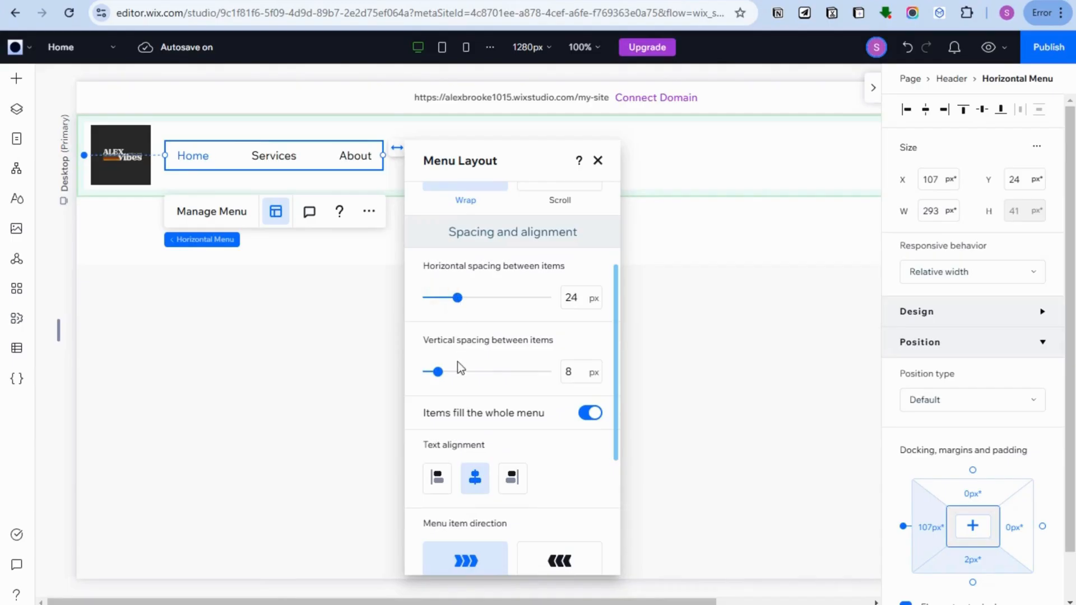
{"action": "left_click_drag", "start_coordinate": [437, 379], "coordinate": [454, 385]}
- Set the header menu's item padding to 15 px horizontally and 17 px vertically
{"action": "scroll", "coordinate": [497, 449], "scroll_direction": "down", "scroll_amount": 3}
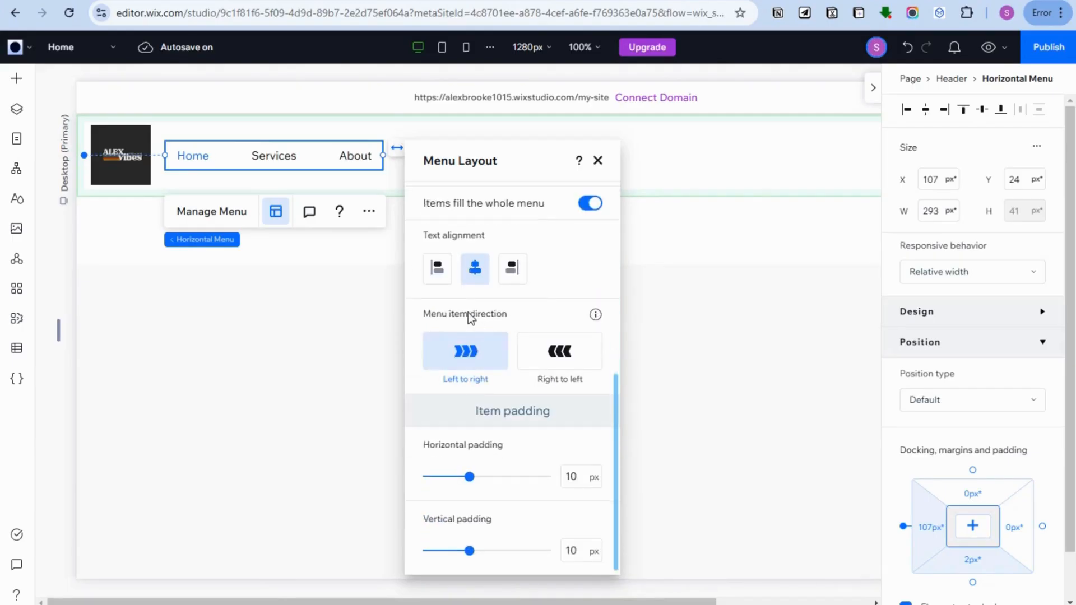
{"action": "left_click_drag", "start_coordinate": [473, 482], "coordinate": [490, 478]}
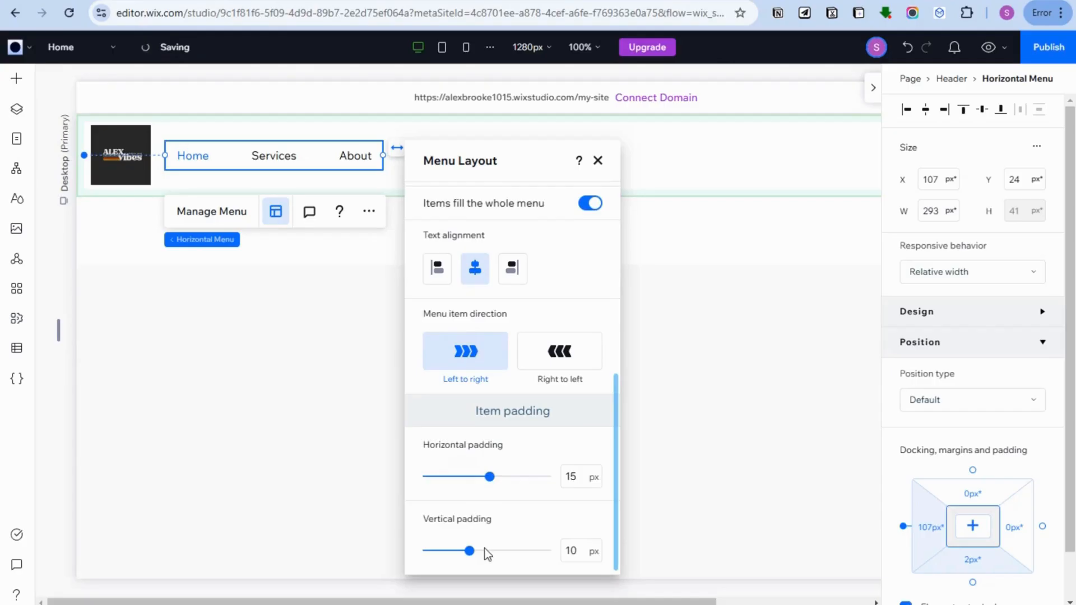
{"action": "left_click_drag", "start_coordinate": [470, 551], "coordinate": [498, 555]}
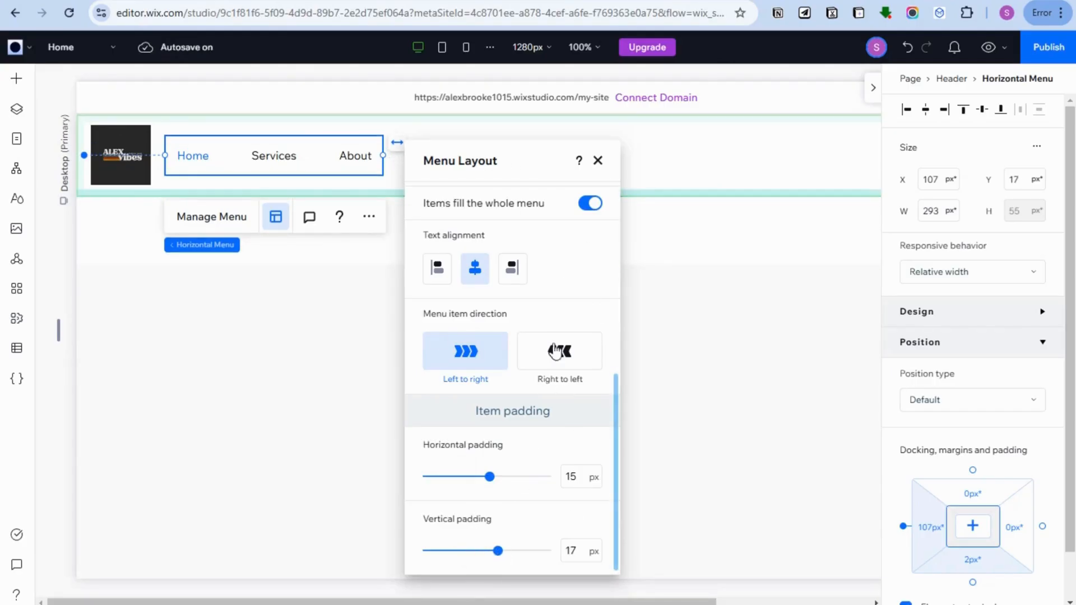
- Try a horizontal item padding of 20 px on the header menu and return it to 15 px
{"action": "left_click_drag", "start_coordinate": [499, 476], "coordinate": [509, 477]}
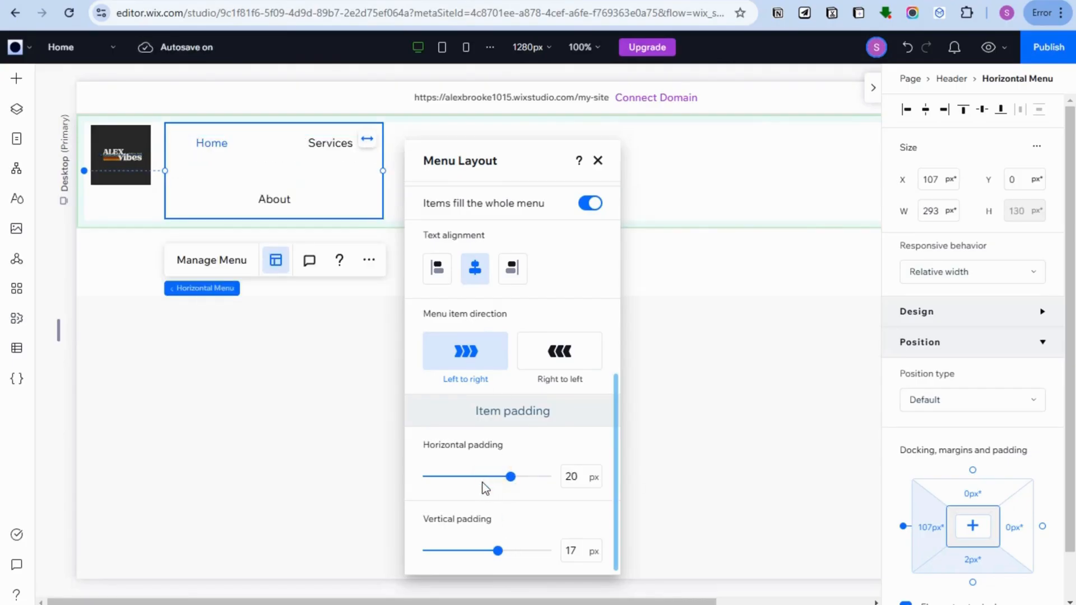
{"action": "scroll", "coordinate": [482, 392], "scroll_direction": "up", "scroll_amount": 5}
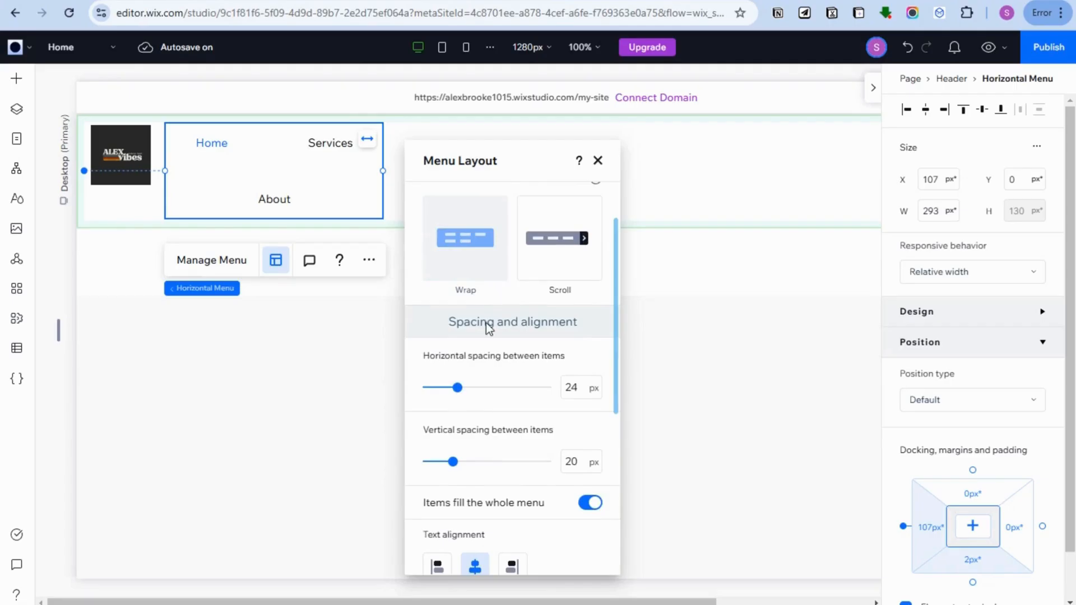
{"action": "scroll", "coordinate": [510, 497], "scroll_direction": "down", "scroll_amount": 5}
{"action": "left_click_drag", "start_coordinate": [511, 477], "coordinate": [489, 477]}
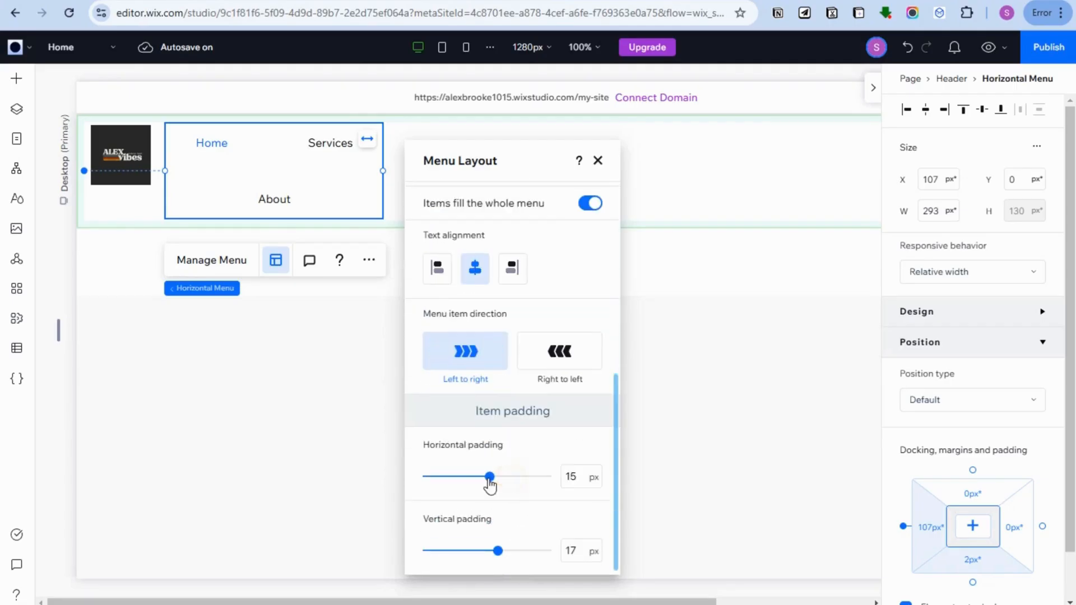
- Review the header menu's overflow, submenu and mega menu layout options
{"action": "scroll", "coordinate": [544, 335], "scroll_direction": "up", "scroll_amount": 4}
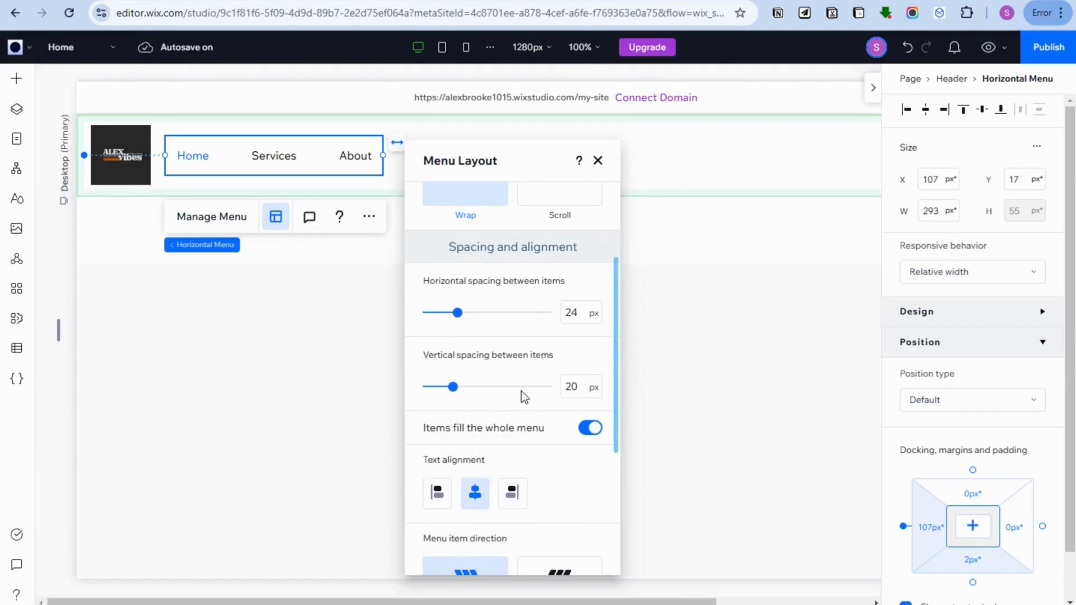
{"action": "scroll", "coordinate": [530, 325], "scroll_direction": "up", "scroll_amount": 3}
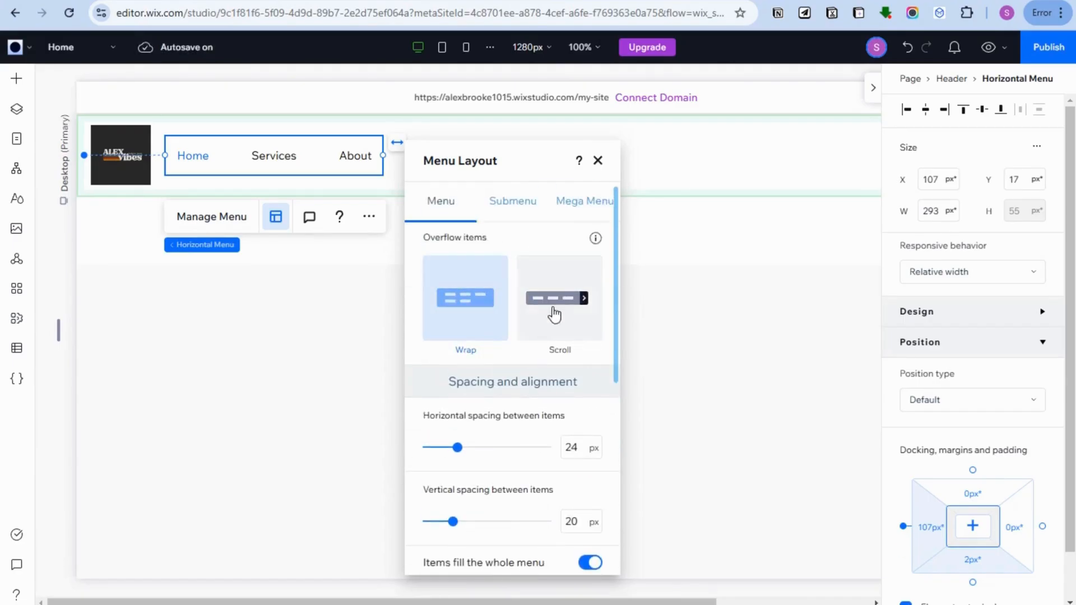
{"action": "left_click", "coordinate": [521, 206]}
{"action": "left_click", "coordinate": [575, 207]}
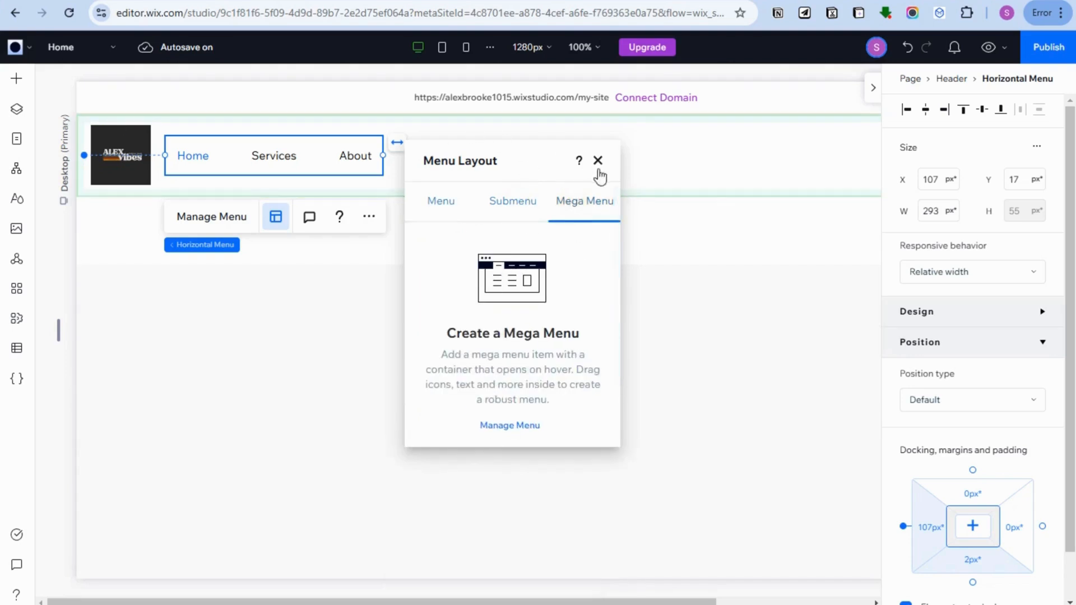
- Review the header menu's additional actions and the management options of its Home, Services and About items
{"action": "left_click", "coordinate": [369, 217]}
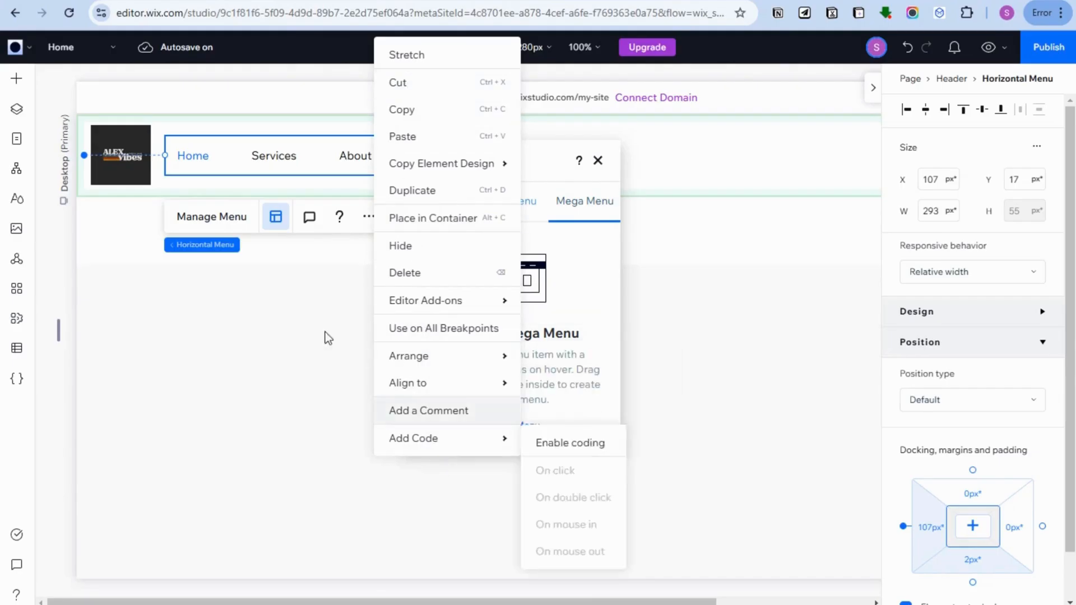
{"action": "left_click", "coordinate": [211, 212]}
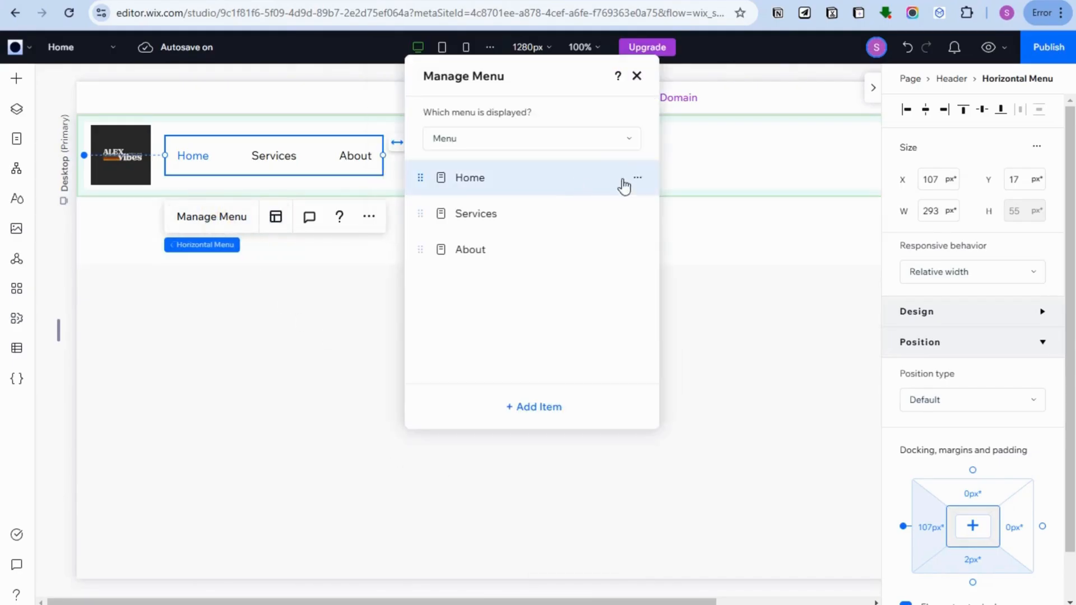
{"action": "left_click", "coordinate": [638, 179]}
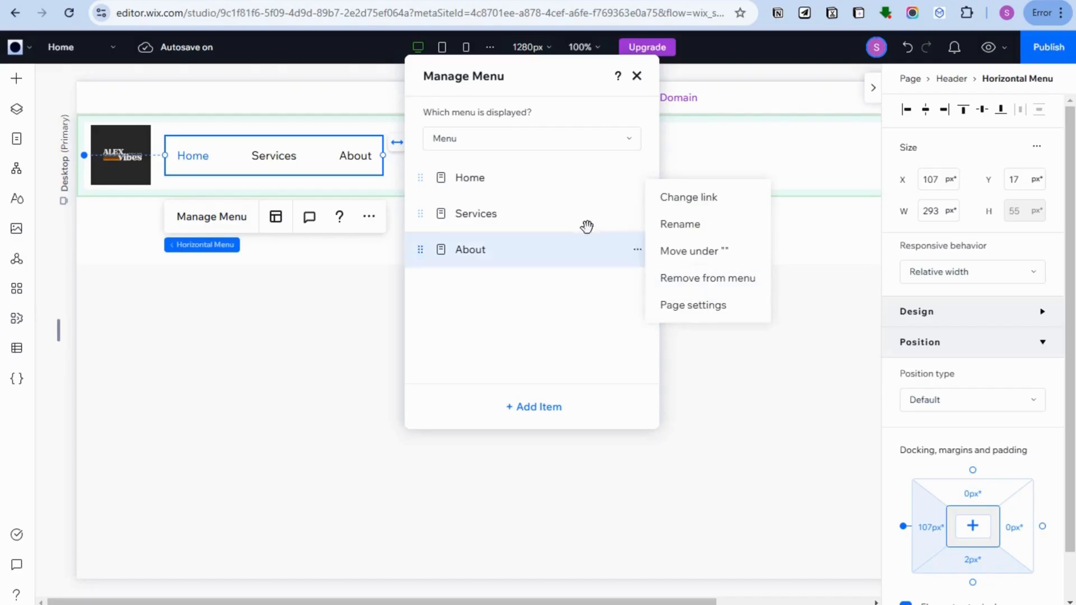
{"action": "left_click", "coordinate": [638, 213]}
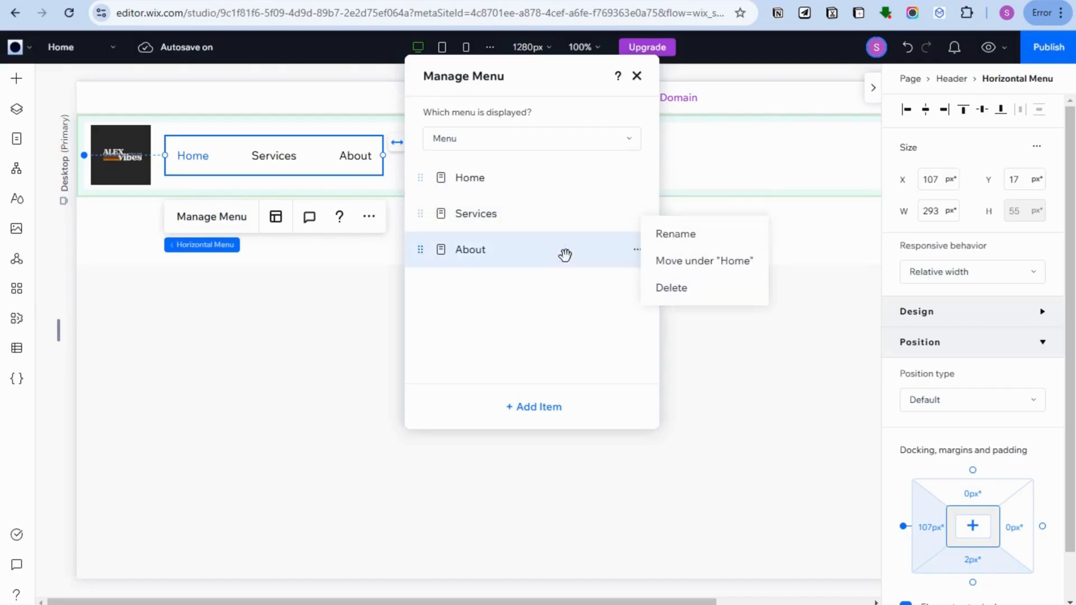
{"action": "left_click", "coordinate": [633, 253]}
{"action": "left_click", "coordinate": [637, 76]}
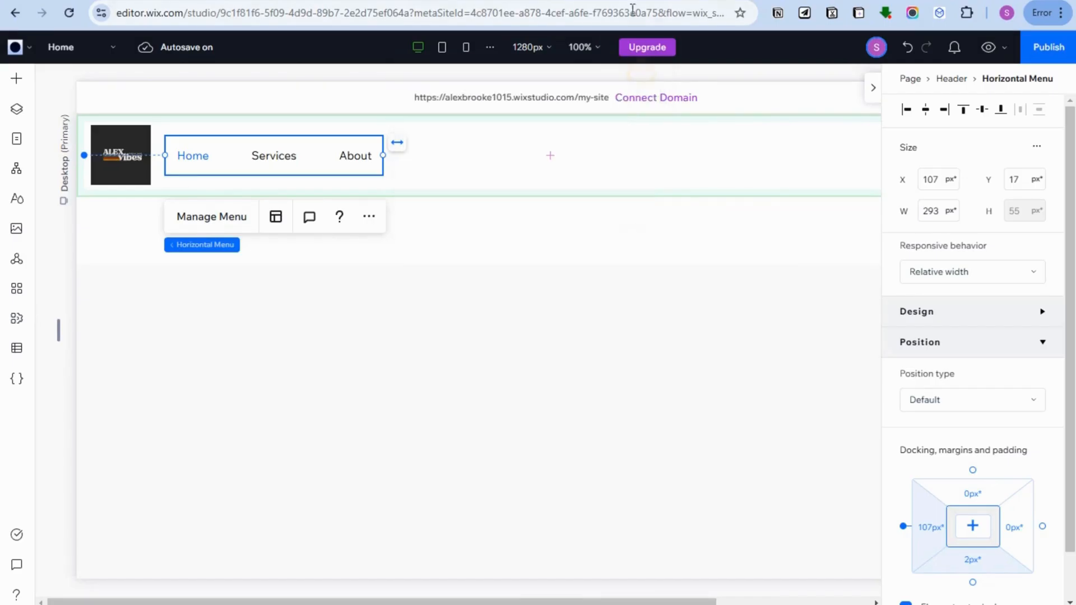
- Browse the available vertical, anchor, hamburger, breadcrumb and site search elements for the header
{"action": "left_click", "coordinate": [482, 156]}
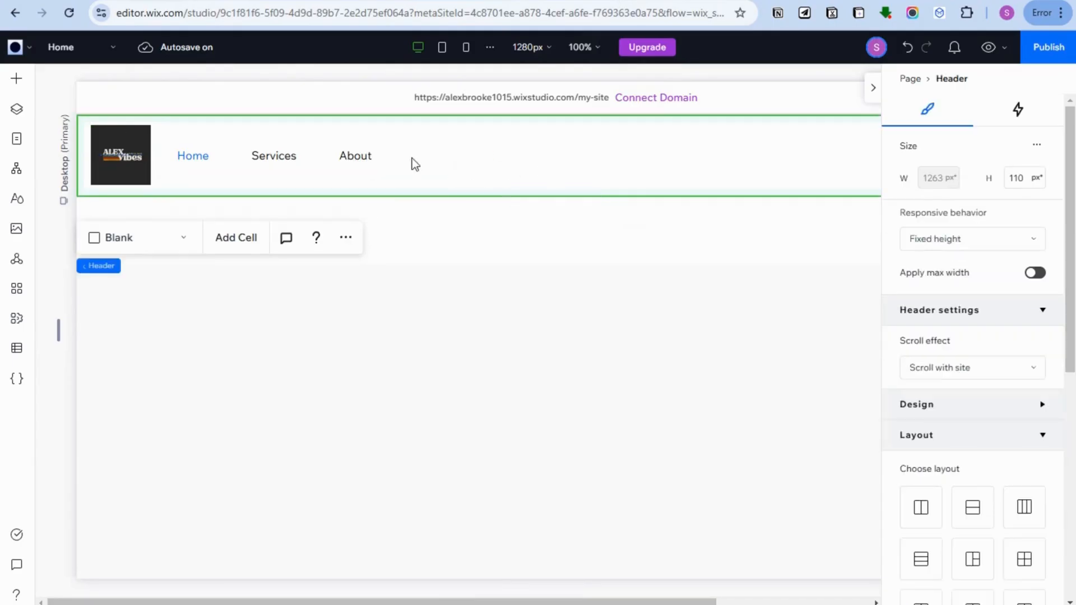
{"action": "left_click", "coordinate": [18, 79]}
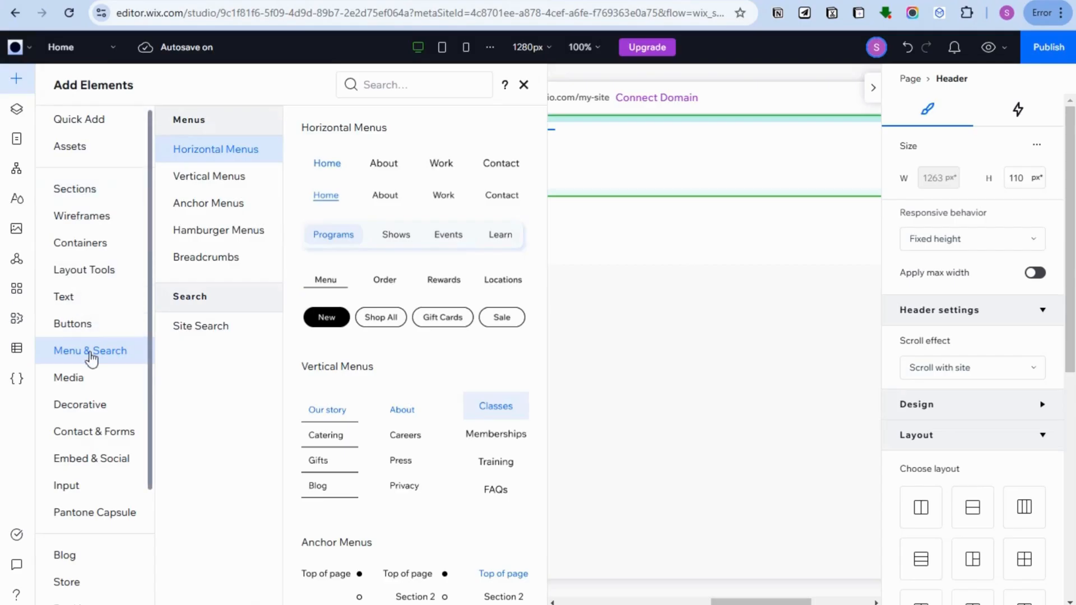
{"action": "scroll", "coordinate": [511, 403], "scroll_direction": "down", "scroll_amount": 3}
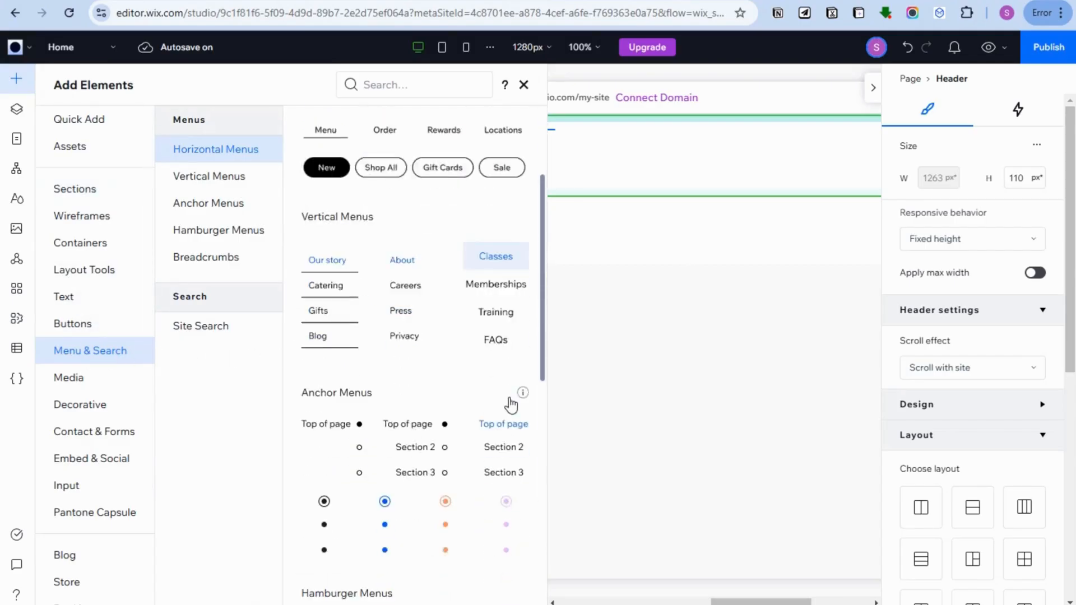
{"action": "scroll", "coordinate": [512, 413], "scroll_direction": "down", "scroll_amount": 5}
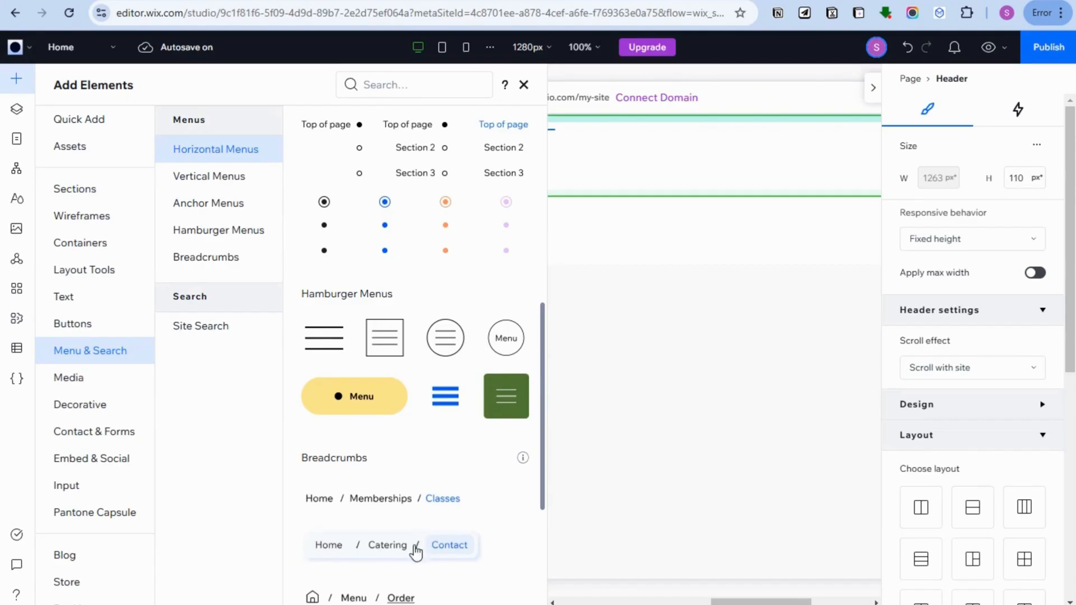
{"action": "scroll", "coordinate": [411, 518], "scroll_direction": "down", "scroll_amount": 4}
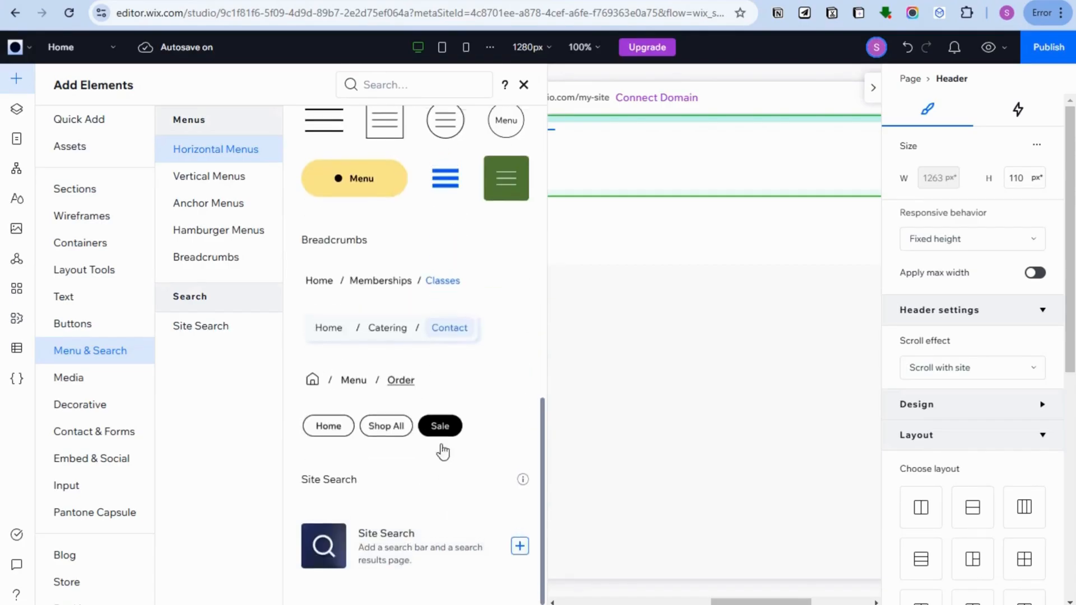
{"action": "scroll", "coordinate": [439, 449], "scroll_direction": "up", "scroll_amount": 13}
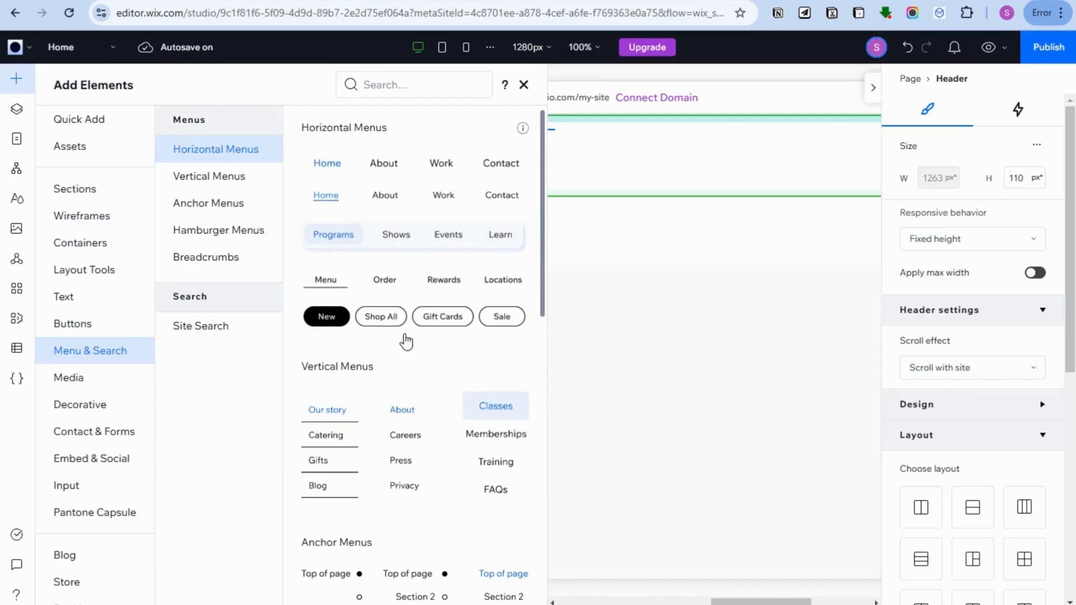
- Try the pill-style New, Shop All, Gift Cards, Sale horizontal menu in the header
{"action": "left_click", "coordinate": [386, 321]}
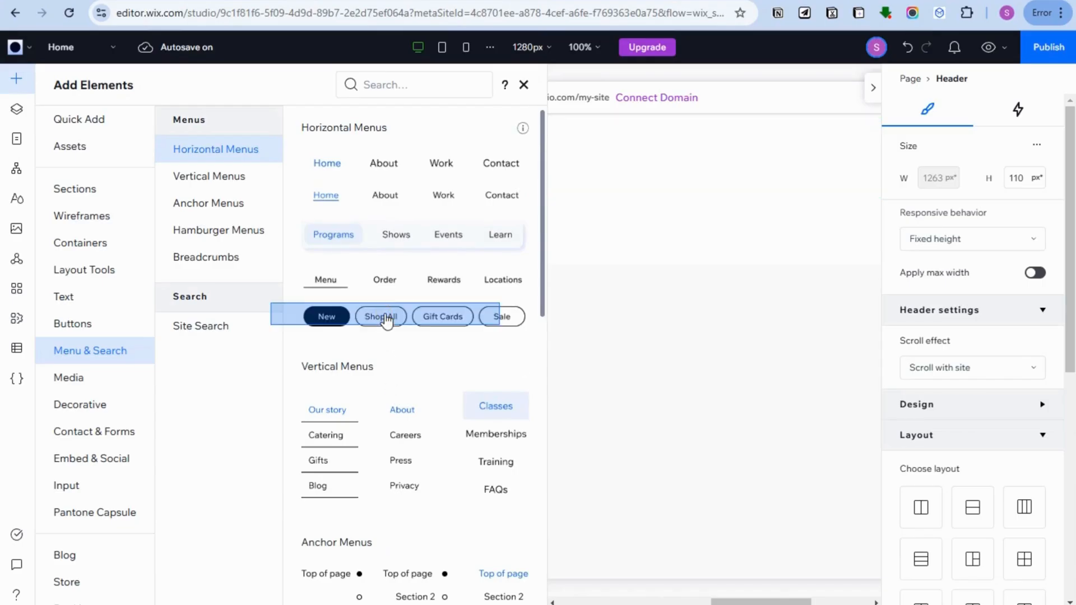
{"action": "left_click_drag", "start_coordinate": [387, 321], "coordinate": [334, 463]}
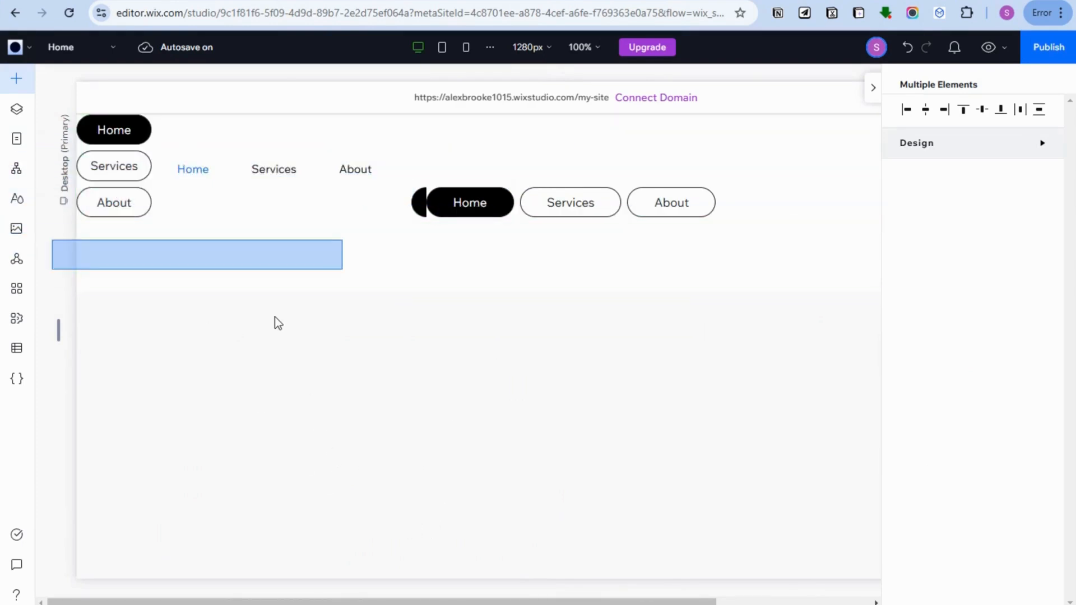
{"action": "left_click_drag", "start_coordinate": [274, 317], "coordinate": [478, 264]}
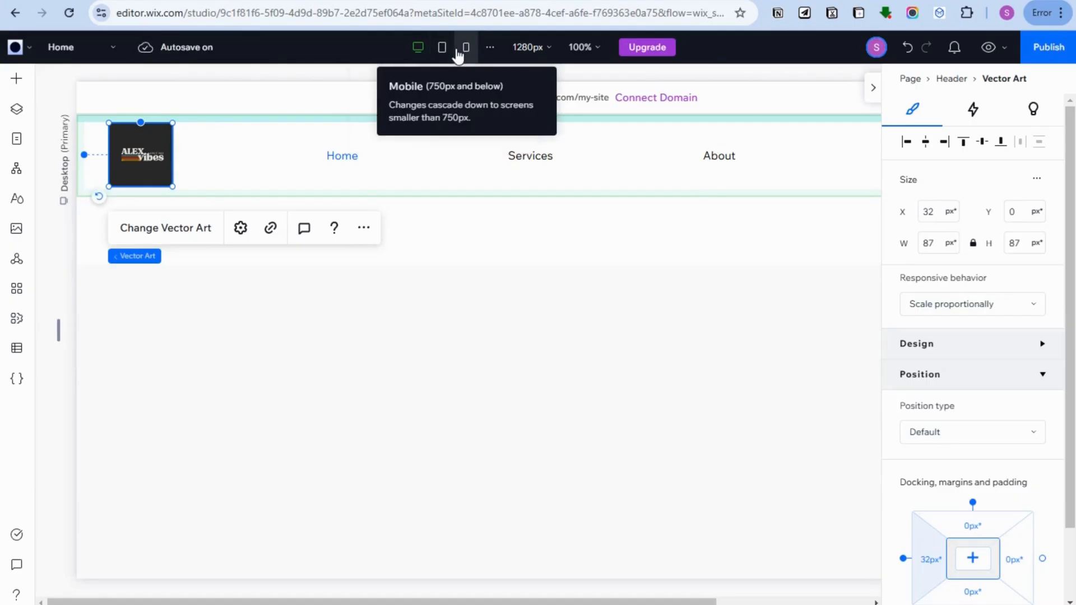
- Switch to the mobile breakpoint and add a three-line hamburger menu to the header, opposite the logo
{"action": "left_click", "coordinate": [458, 53]}
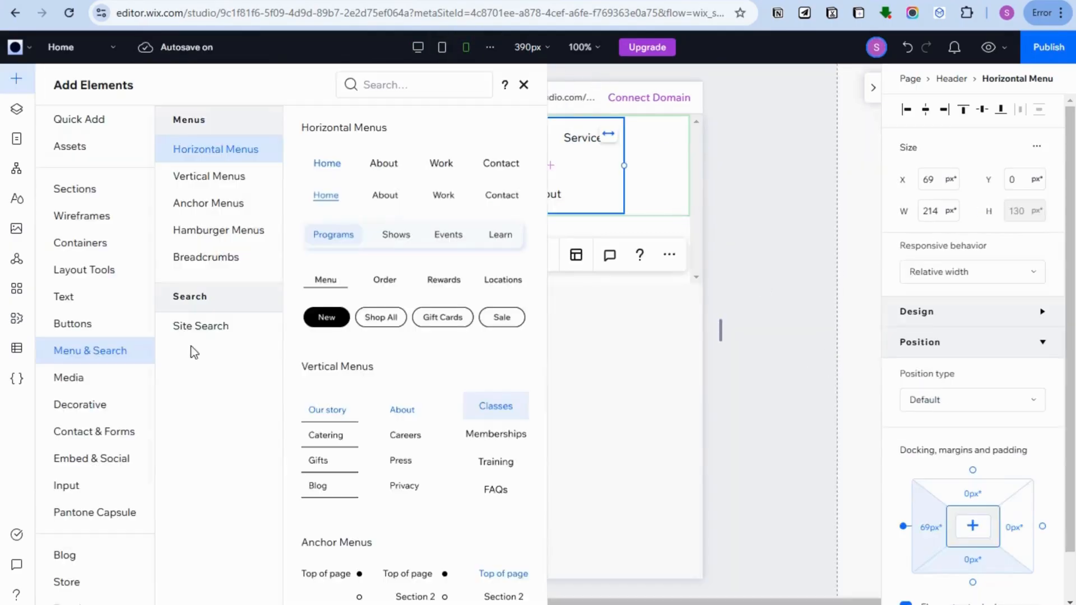
{"action": "left_click", "coordinate": [219, 232]}
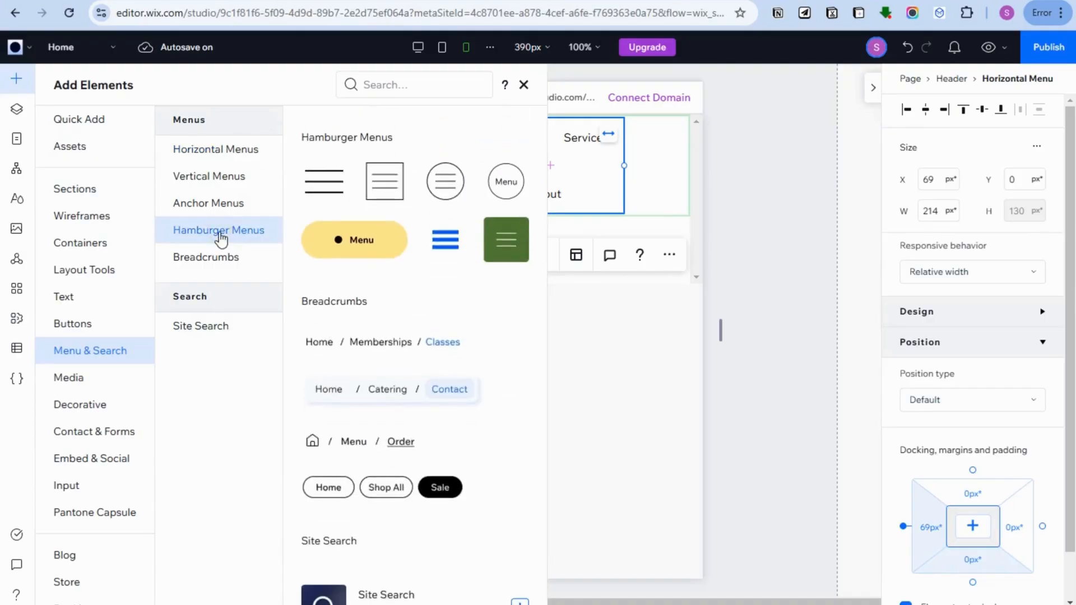
{"action": "left_click", "coordinate": [386, 189]}
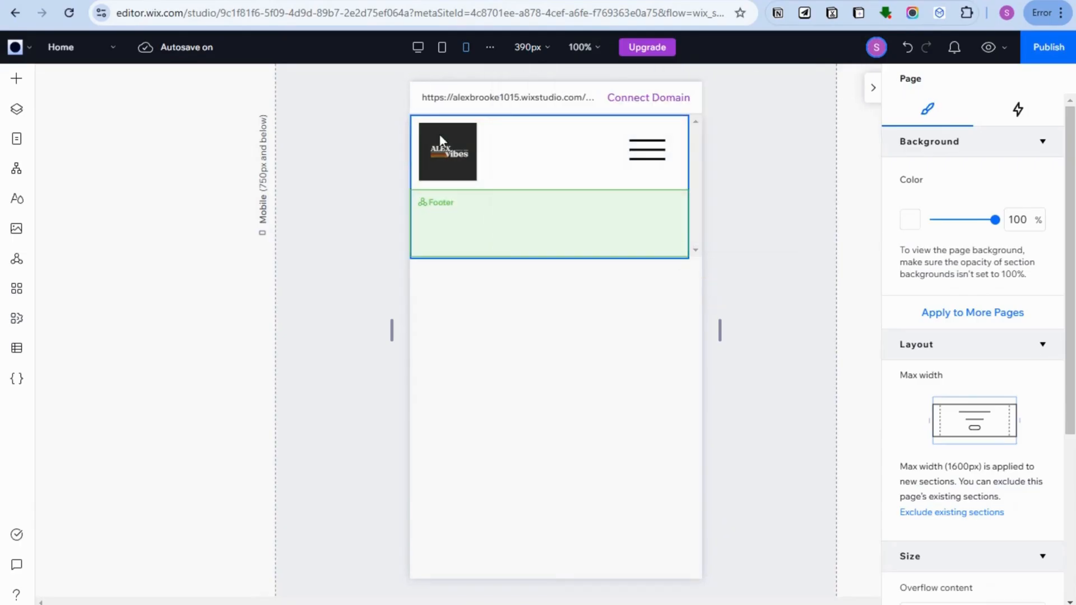
{"action": "left_click", "coordinate": [648, 155]}
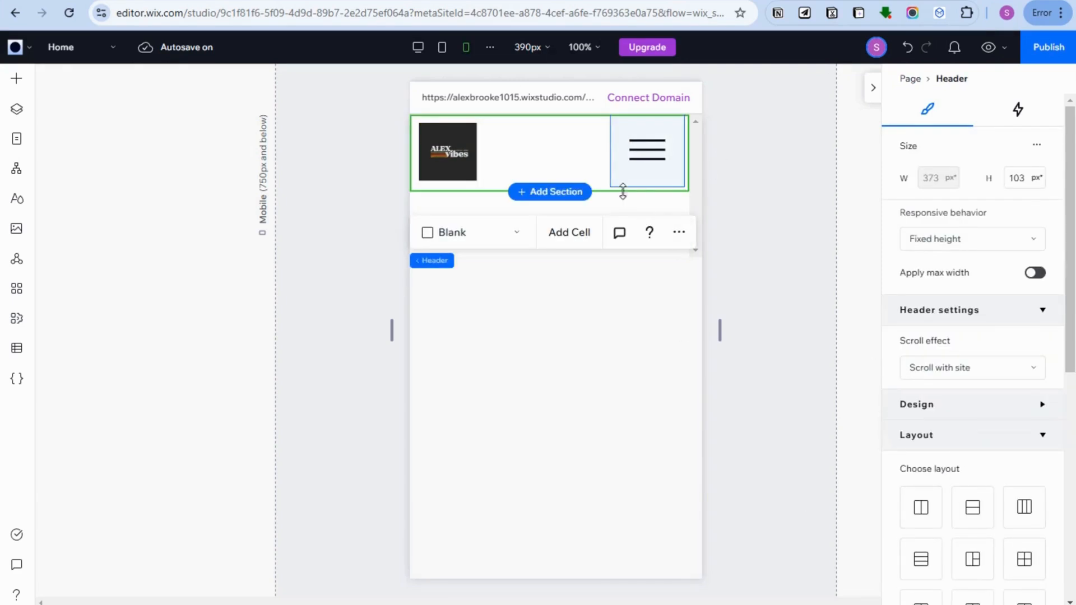
{"action": "mouse_move", "coordinate": [644, 168]}
{"action": "left_mouse_down"}
{"action": "mouse_move", "coordinate": [538, 163]}
{"action": "mouse_move", "coordinate": [641, 168]}
{"action": "left_mouse_up"}
{"action": "left_click", "coordinate": [639, 149]}
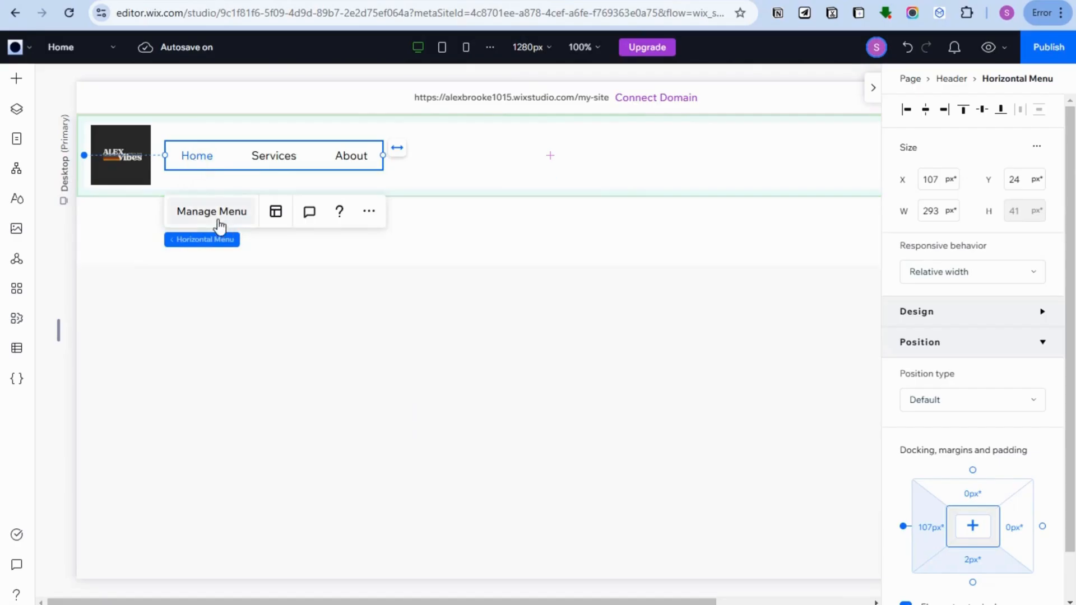
- Set the desktop header menu's item spacing to 24 px horizontally and about 20 px vertically
{"action": "left_click", "coordinate": [369, 211]}
{"action": "left_click", "coordinate": [275, 213]}
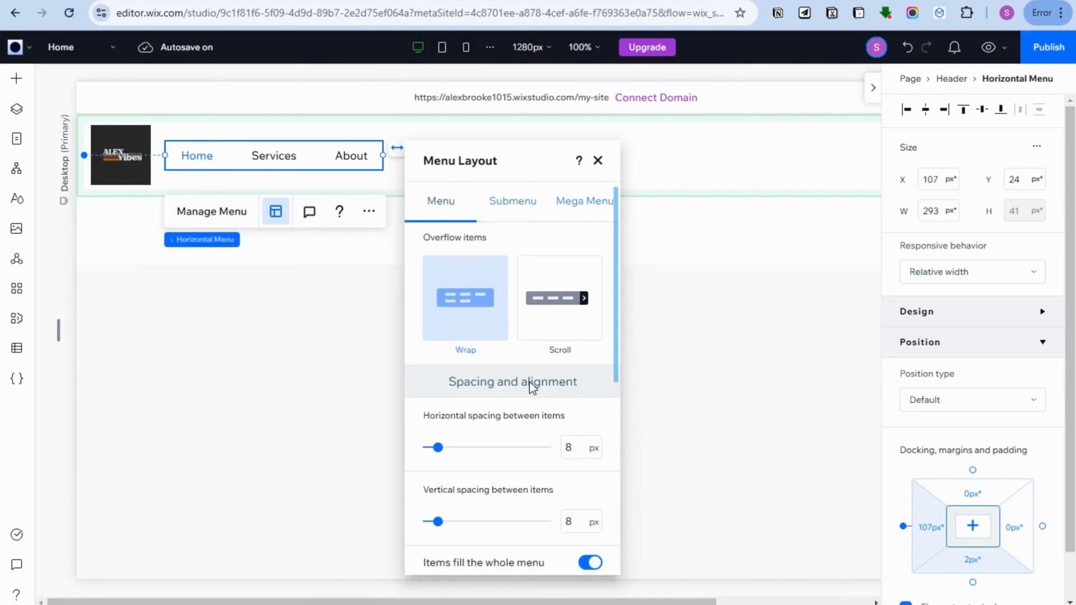
{"action": "scroll", "coordinate": [527, 383], "scroll_direction": "down", "scroll_amount": 3}
{"action": "left_click_drag", "start_coordinate": [437, 298], "coordinate": [456, 300]}
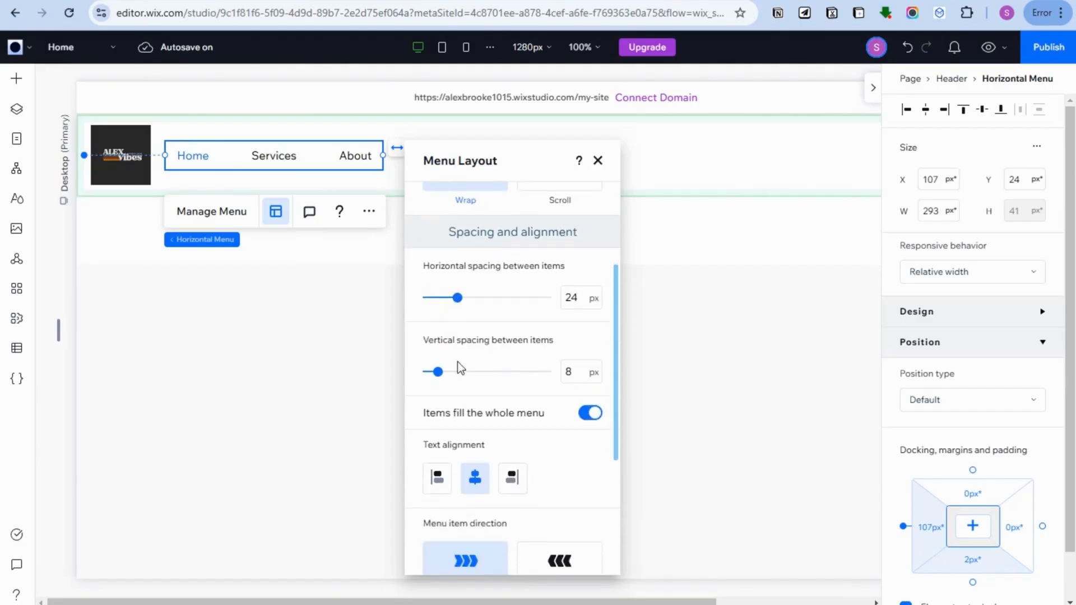
{"action": "left_click_drag", "start_coordinate": [437, 372], "coordinate": [454, 373]}
{"action": "scroll", "coordinate": [496, 448], "scroll_direction": "down", "scroll_amount": 3}
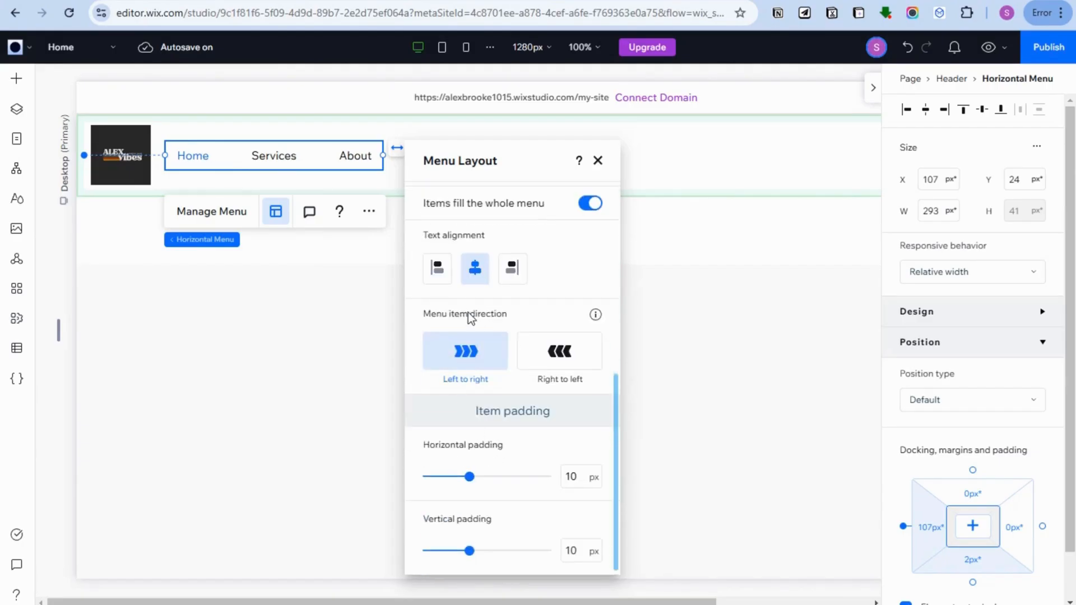